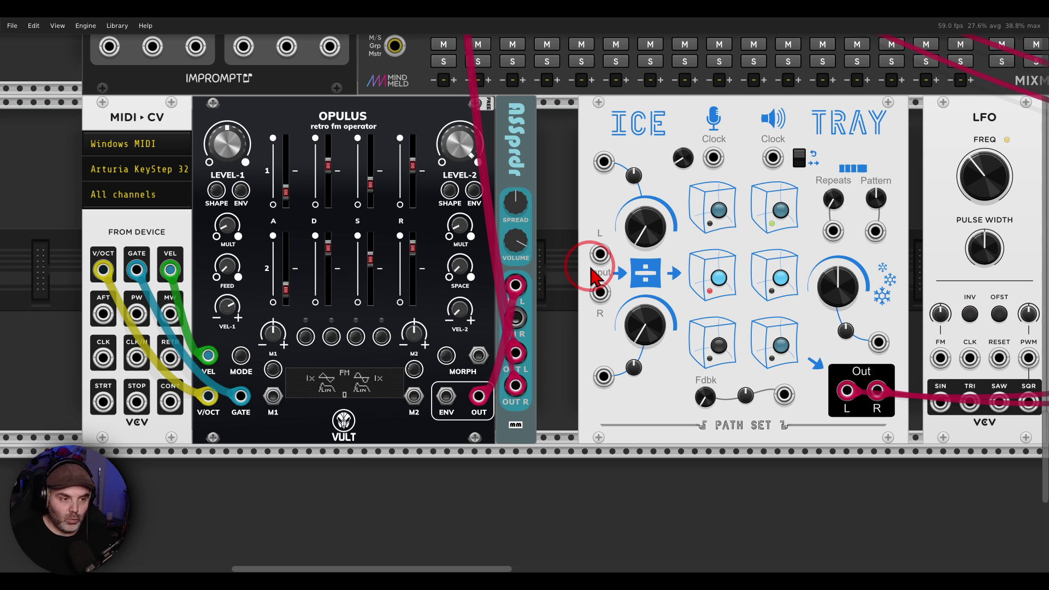
pyautogui.moveTo(369, 109); pyautogui.dragTo(361, 116)
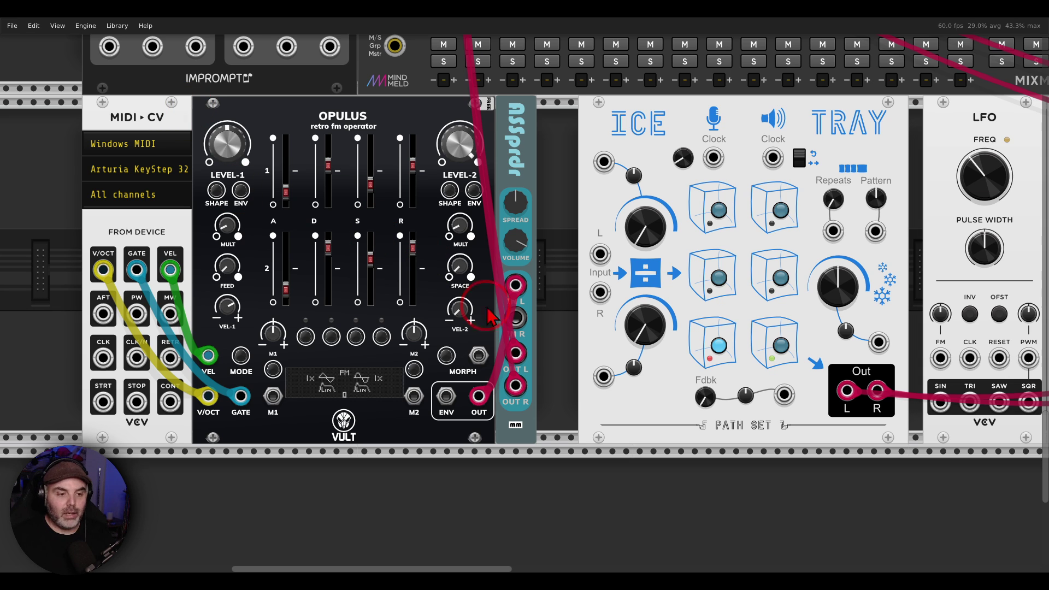
pyautogui.moveTo(545, 412); pyautogui.dragTo(535, 338)
pyautogui.moveTo(517, 323); pyautogui.dragTo(481, 188)
pyautogui.moveTo(454, 189)
pyautogui.mouseDown()
pyautogui.moveTo(474, 146)
pyautogui.moveTo(492, 170)
pyautogui.mouseUp()
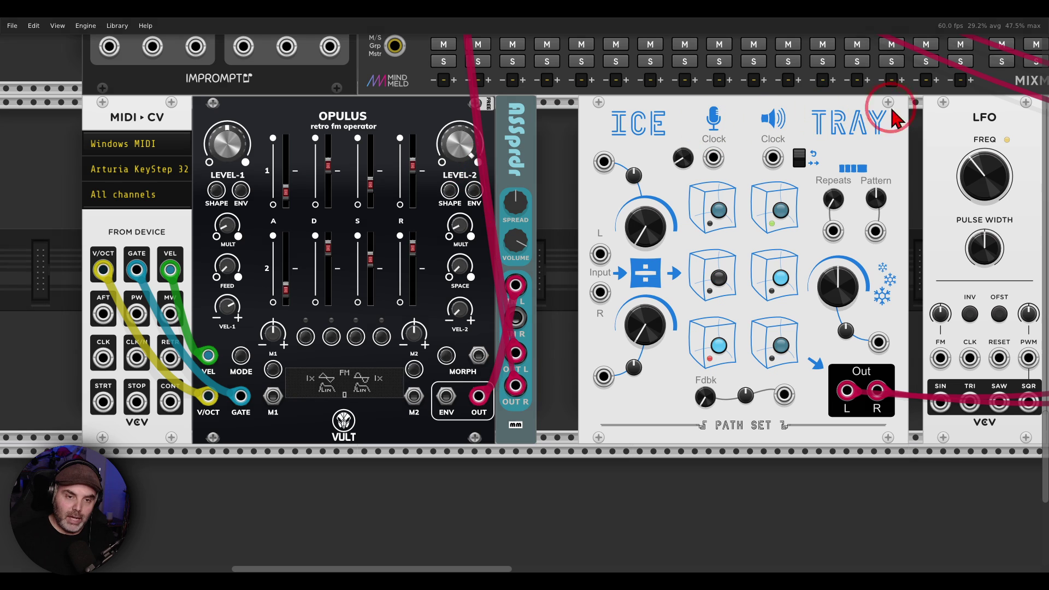
pyautogui.moveTo(882, 101)
pyautogui.mouseDown()
pyautogui.moveTo(751, 78)
pyautogui.moveTo(610, 124)
pyautogui.moveTo(877, 120)
pyautogui.mouseUp()
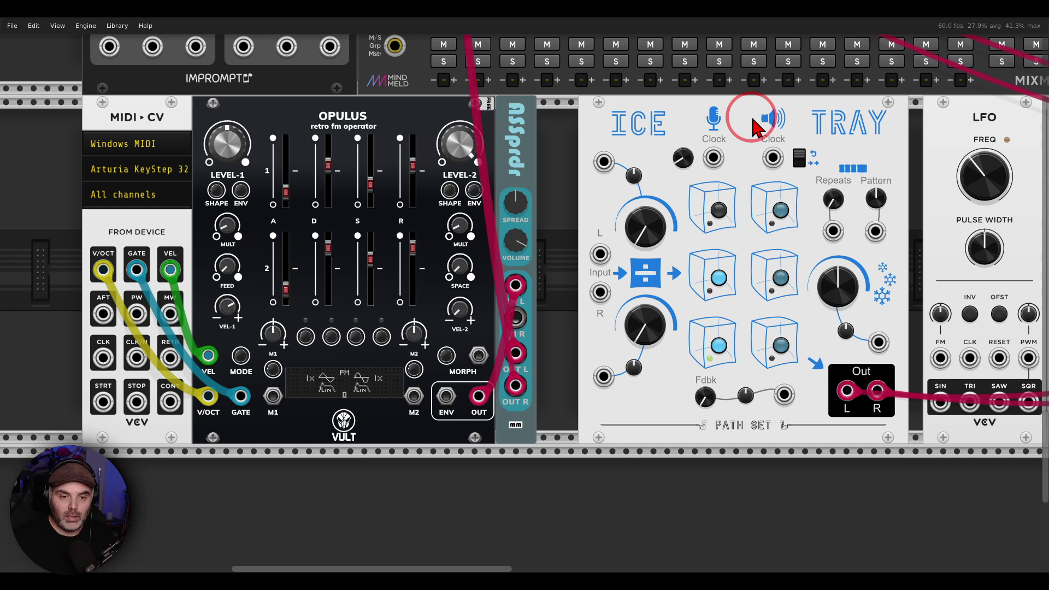
pyautogui.moveTo(799, 164)
pyautogui.mouseDown()
pyautogui.moveTo(731, 166)
pyautogui.moveTo(669, 200)
pyautogui.moveTo(665, 313)
pyautogui.moveTo(709, 398)
pyautogui.moveTo(809, 354)
pyautogui.moveTo(821, 220)
pyautogui.moveTo(797, 176)
pyautogui.mouseUp()
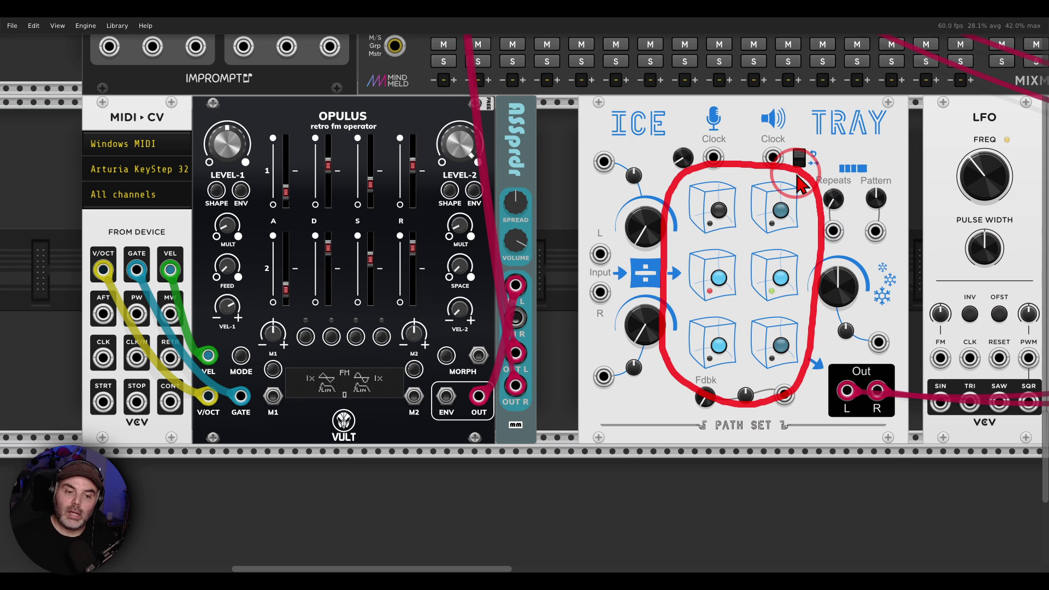
pyautogui.moveTo(724, 196); pyautogui.dragTo(701, 197)
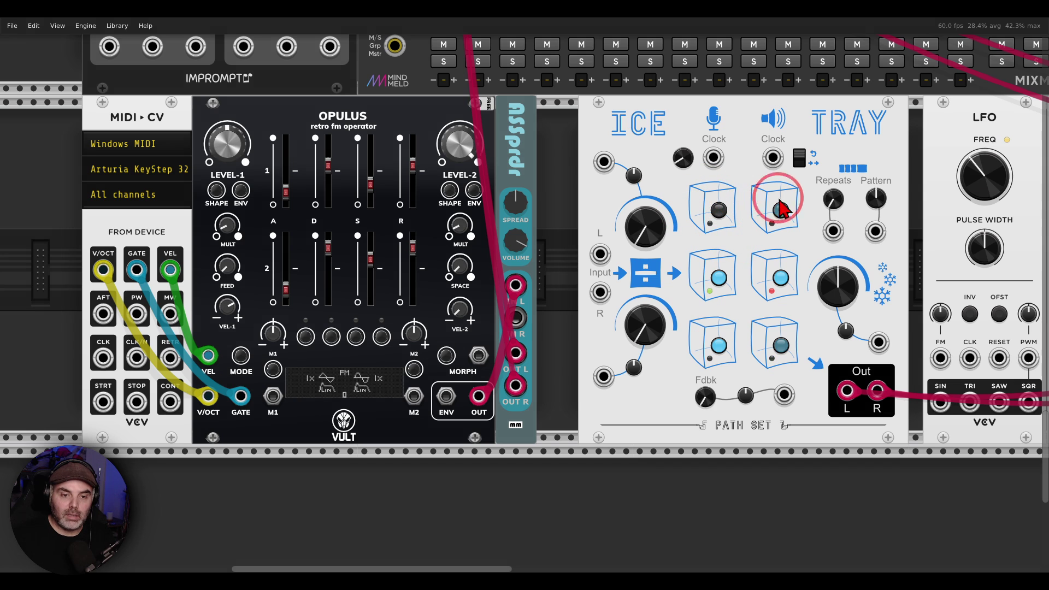
pyautogui.moveTo(794, 195)
pyautogui.mouseDown()
pyautogui.moveTo(756, 211)
pyautogui.moveTo(778, 243)
pyautogui.moveTo(802, 233)
pyautogui.moveTo(795, 191)
pyautogui.mouseUp()
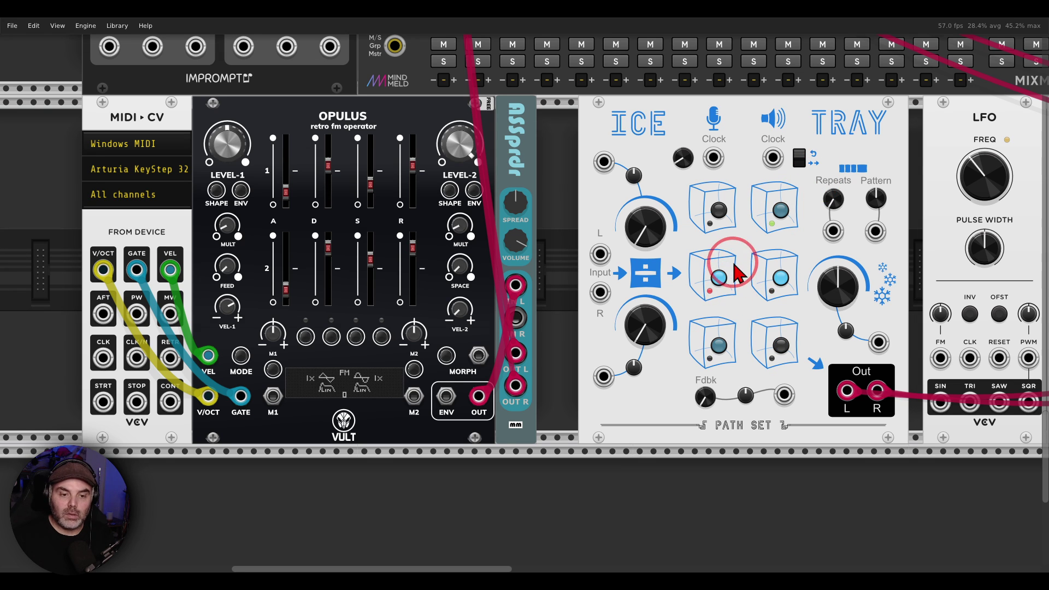
pyautogui.moveTo(733, 264)
pyautogui.mouseDown()
pyautogui.moveTo(702, 265)
pyautogui.moveTo(694, 294)
pyautogui.moveTo(723, 305)
pyautogui.moveTo(731, 259)
pyautogui.mouseUp()
pyautogui.moveTo(795, 266)
pyautogui.mouseDown()
pyautogui.moveTo(799, 295)
pyautogui.moveTo(787, 272)
pyautogui.mouseUp()
pyautogui.moveTo(744, 332); pyautogui.dragTo(702, 343)
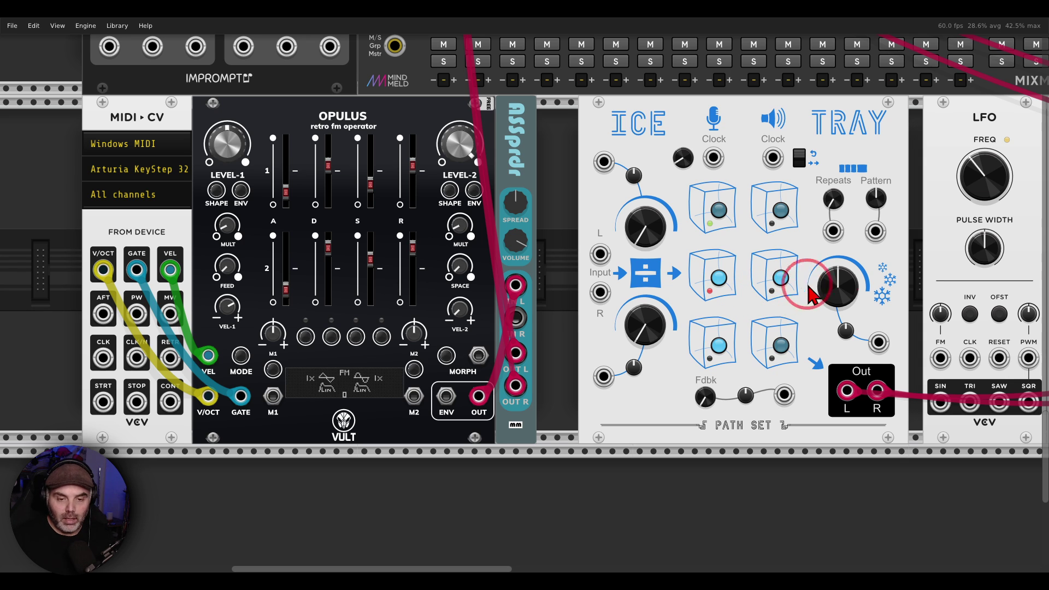
pyautogui.moveTo(824, 234)
pyautogui.mouseDown()
pyautogui.moveTo(875, 332)
pyautogui.moveTo(868, 257)
pyautogui.mouseUp()
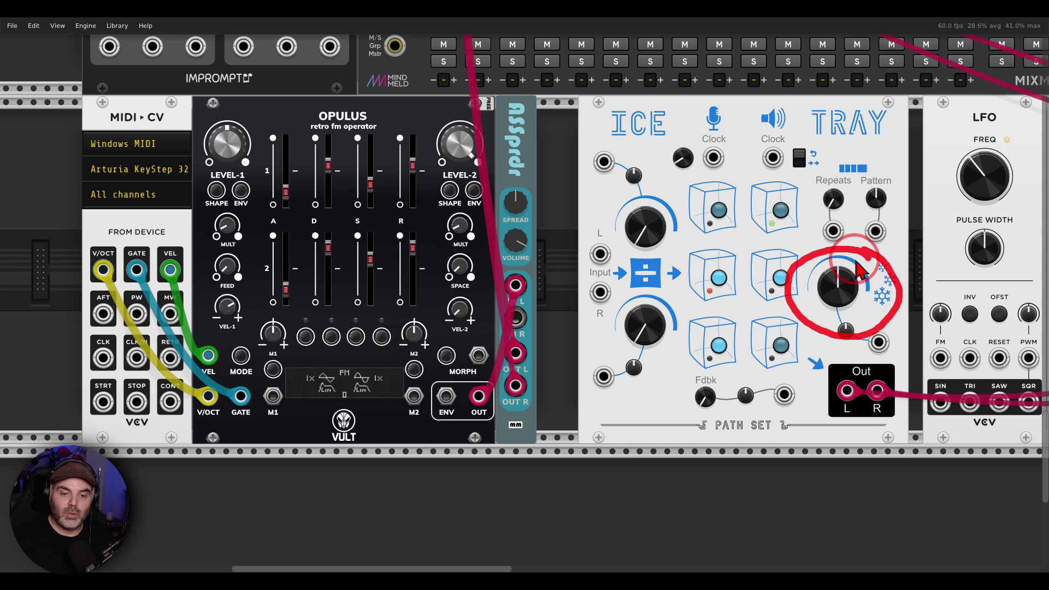
pyautogui.moveTo(845, 286)
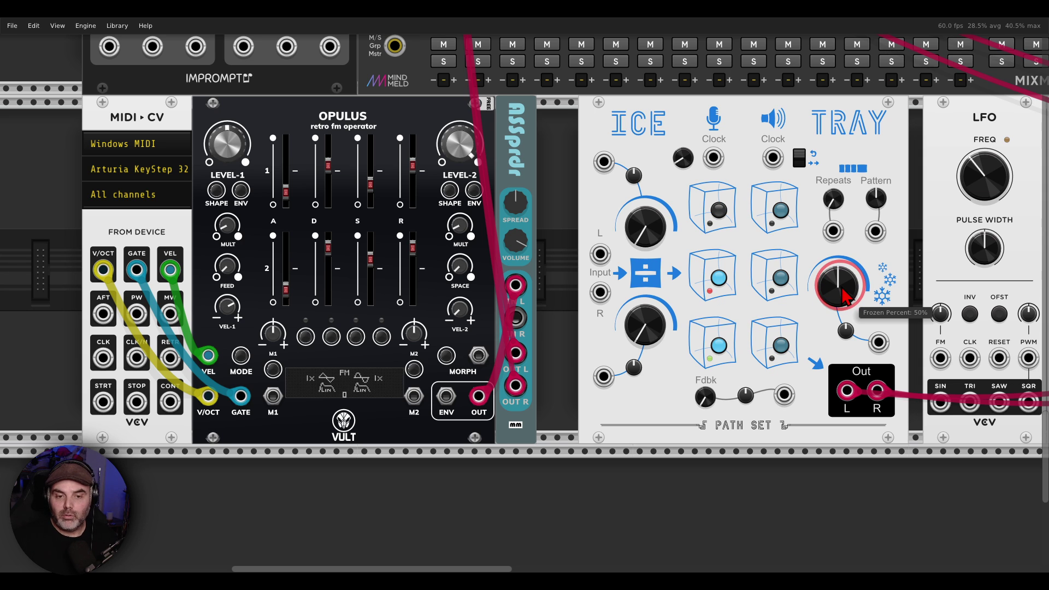
pyautogui.click(803, 251)
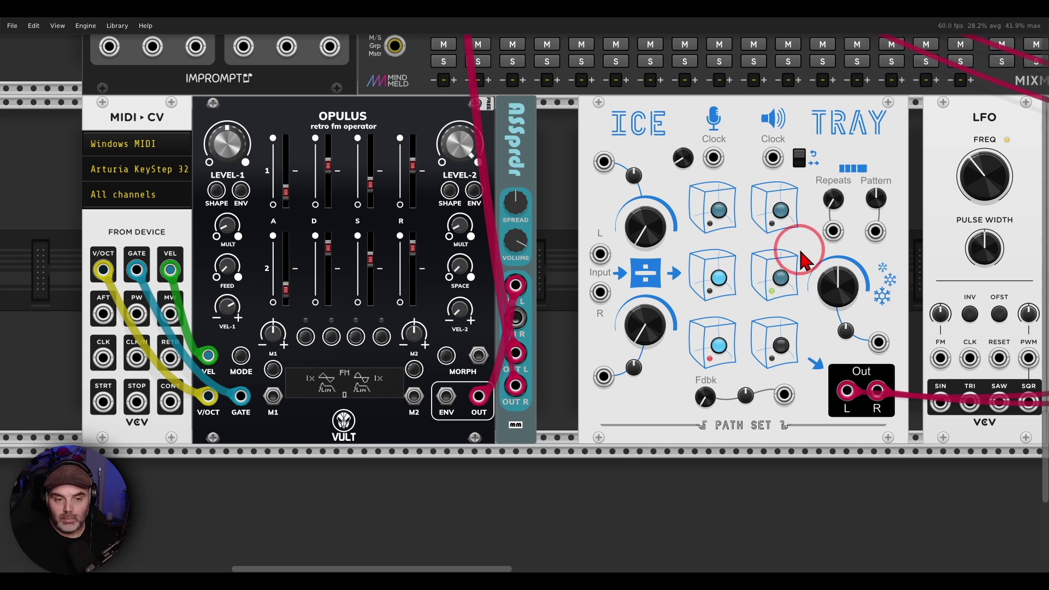
# Step: Set Ice Tray's Record Length to about 3.49 seconds and patch ASSprdr OUT L and OUT R into its L and R inputs
pyautogui.moveTo(683, 158); pyautogui.dragTo(686, 168)
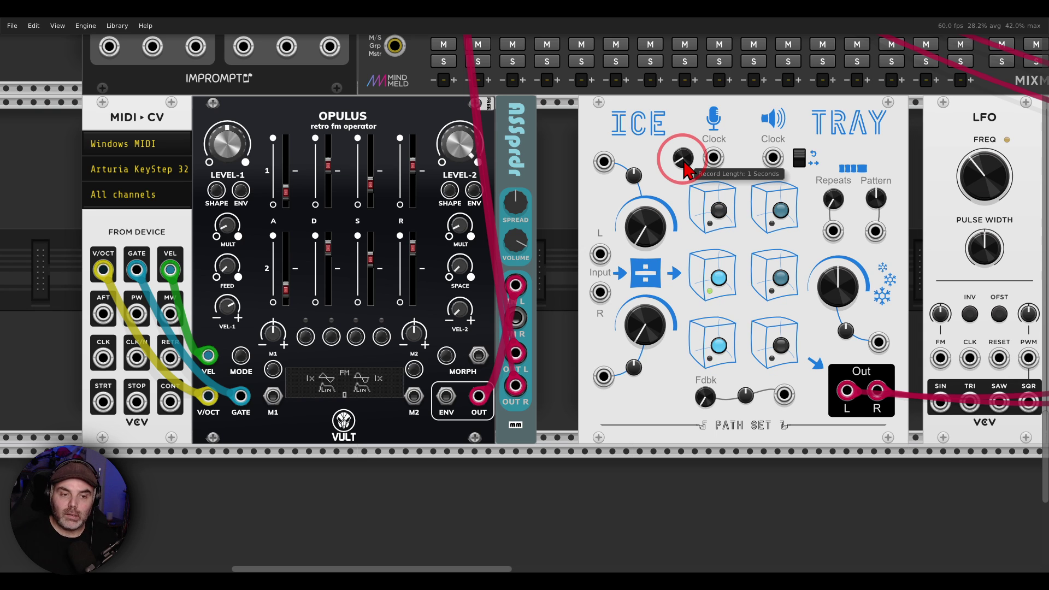
pyautogui.moveTo(683, 161); pyautogui.dragTo(689, 174)
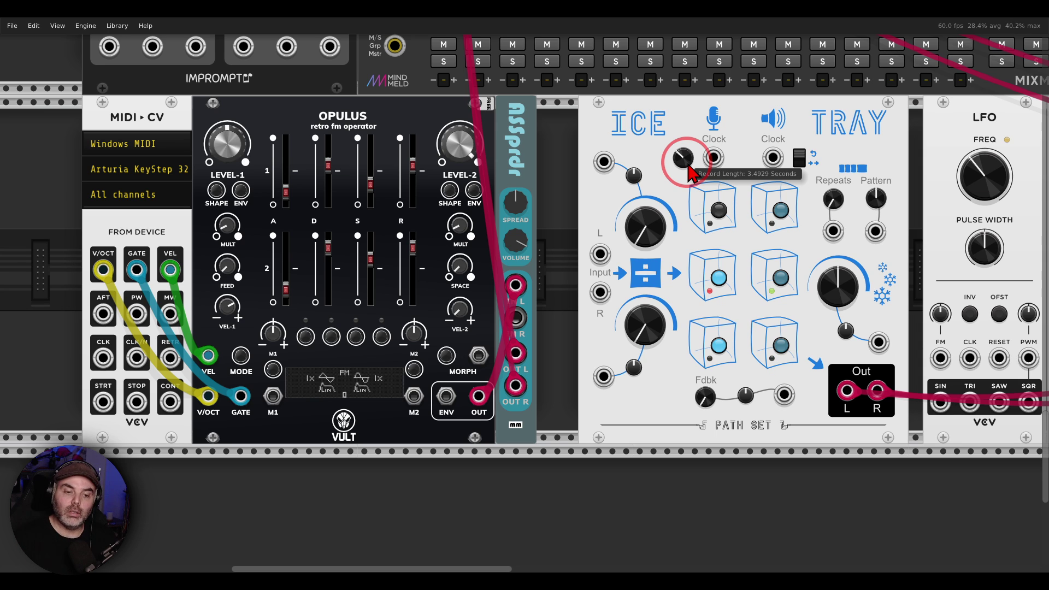
pyautogui.moveTo(599, 254); pyautogui.dragTo(529, 392)
pyautogui.moveTo(600, 293); pyautogui.dragTo(515, 385)
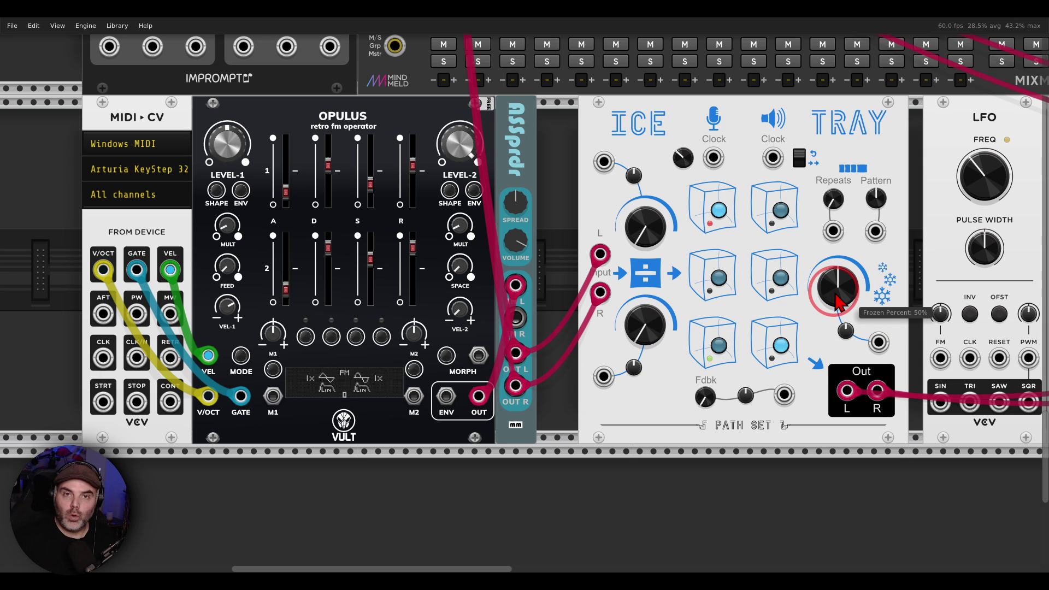
# Step: Raise Ice Tray's Frozen Percent to its maximum and switch cubes 1, 2, 4 and 5 off, with only cubes 3 and 6 active
pyautogui.moveTo(838, 304); pyautogui.dragTo(844, 303)
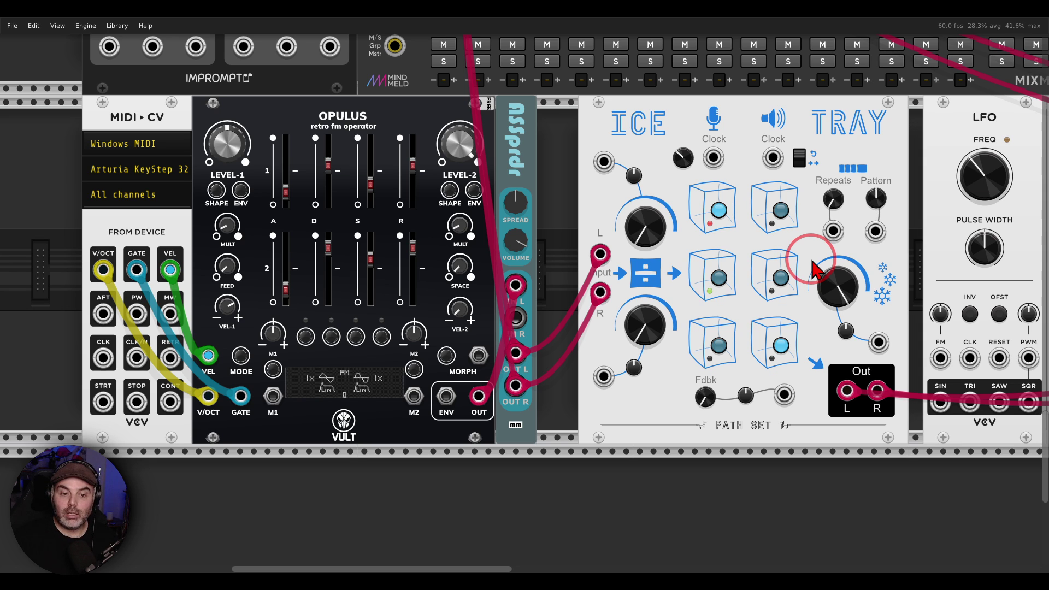
pyautogui.click(780, 346)
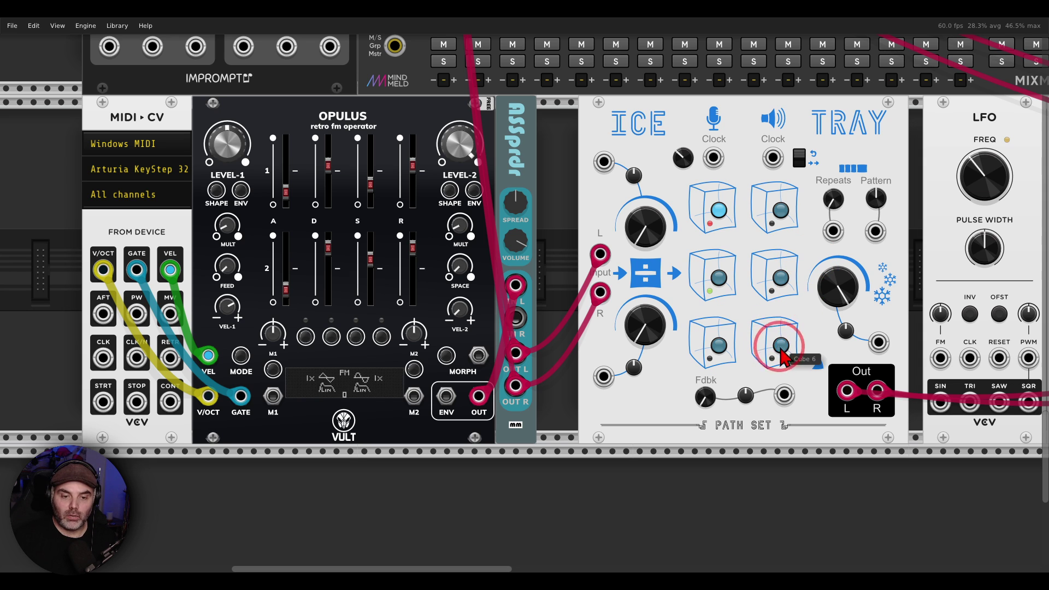
pyautogui.click(718, 212)
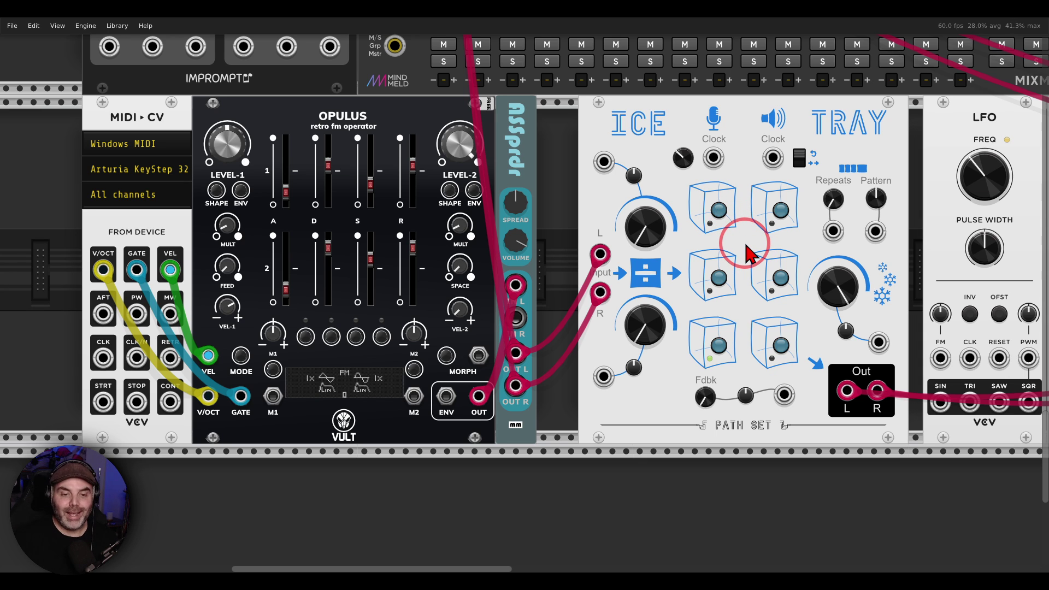
pyautogui.click(719, 211)
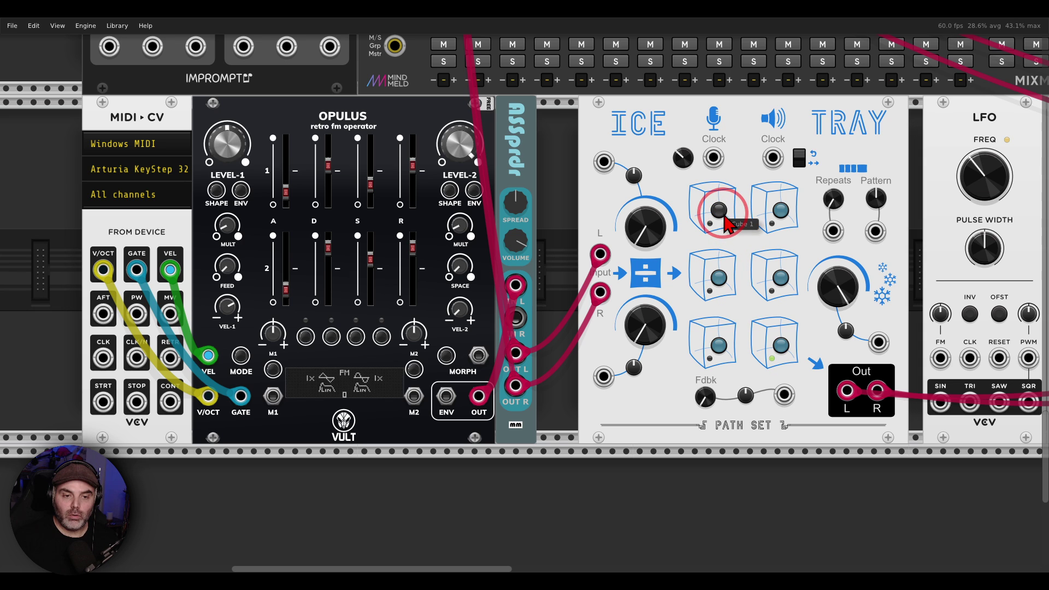
pyautogui.click(781, 210)
pyautogui.click(732, 283)
pyautogui.click(783, 286)
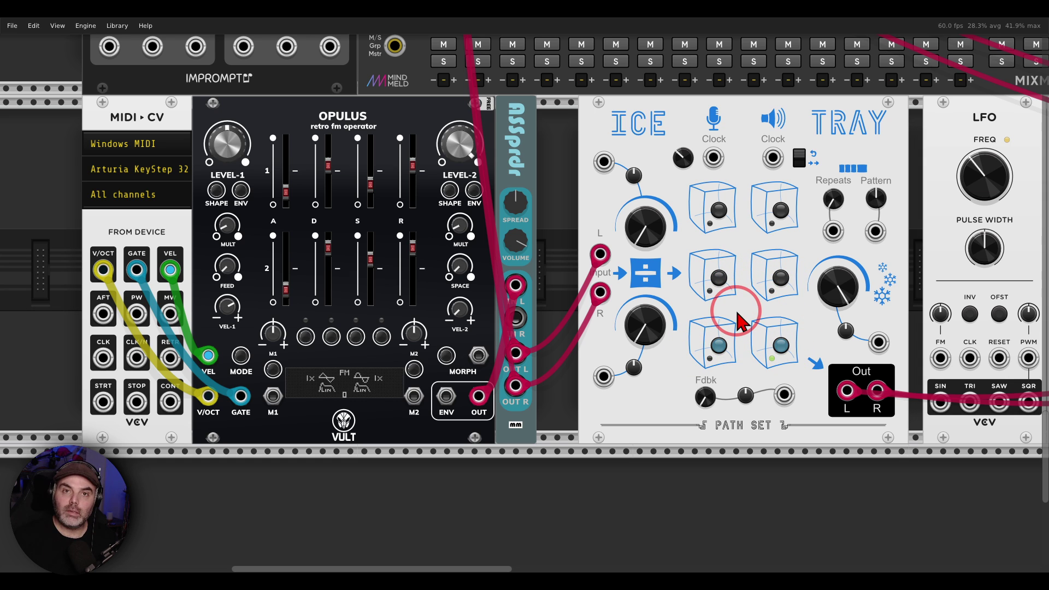
# Step: Cycle Cube 3 through its brightly lit state back to dim blue, and set Cube 6 to dim blue as well
pyautogui.click(718, 345)
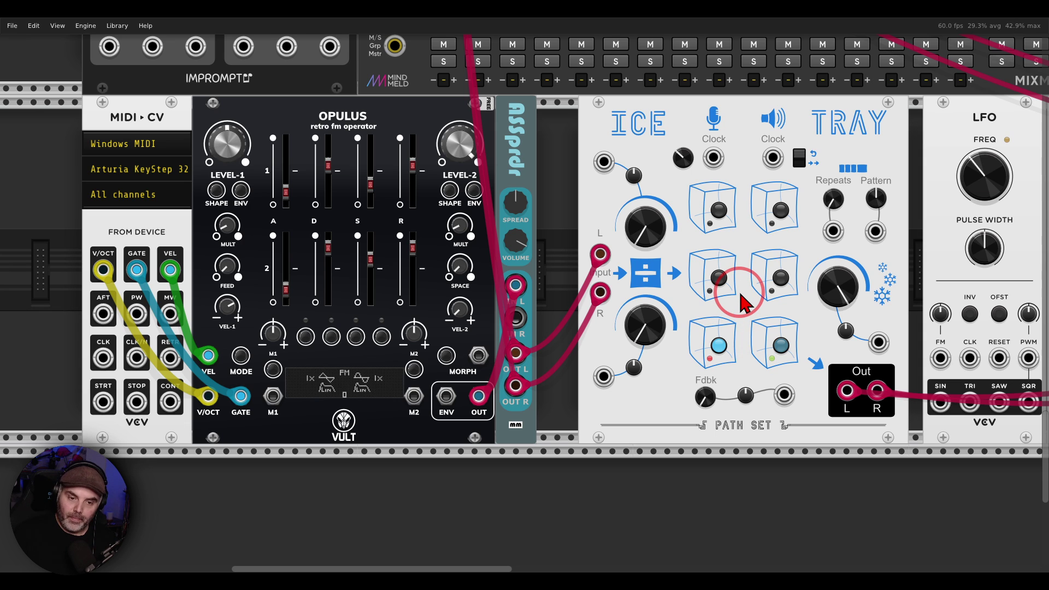
pyautogui.click(718, 346)
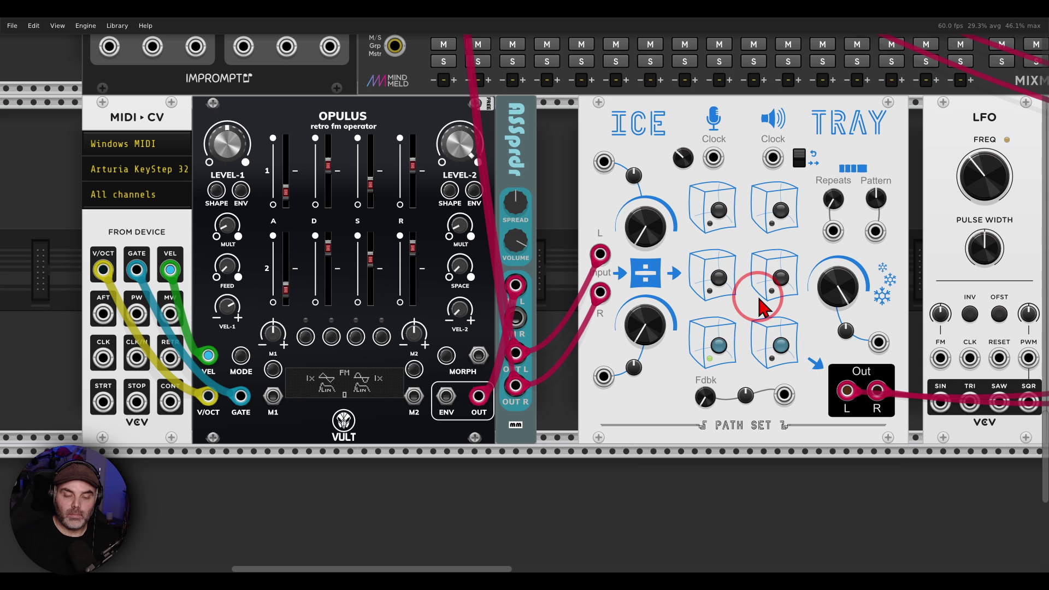
pyautogui.click(783, 349)
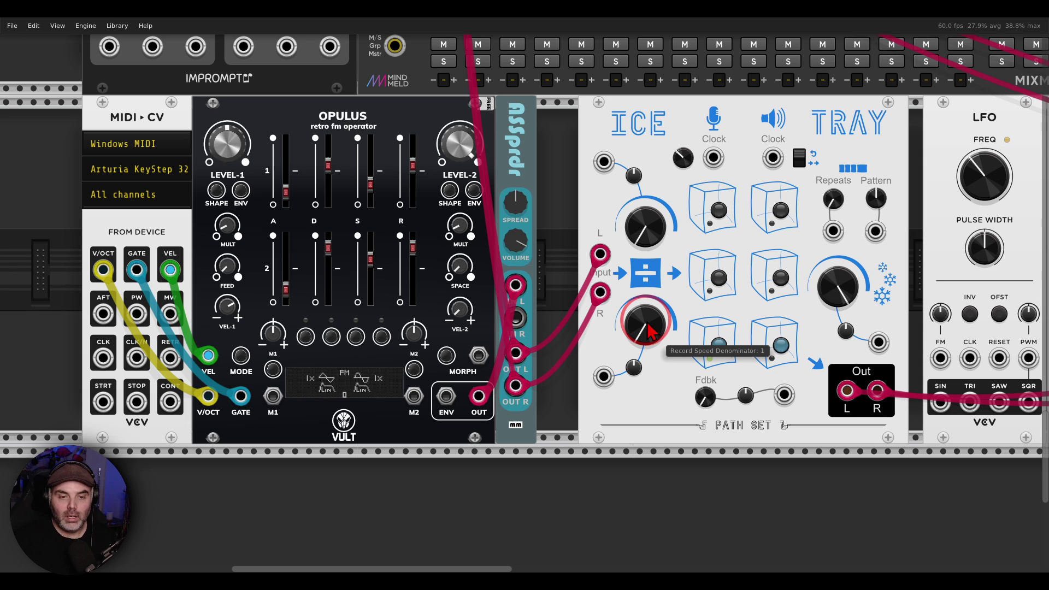
# Step: Set Ice Tray's Record Speed Numerator to 2 and activate Cube 2 in its dim blue state
pyautogui.rightClick(648, 229)
pyautogui.write('2')
pyautogui.press('Return')
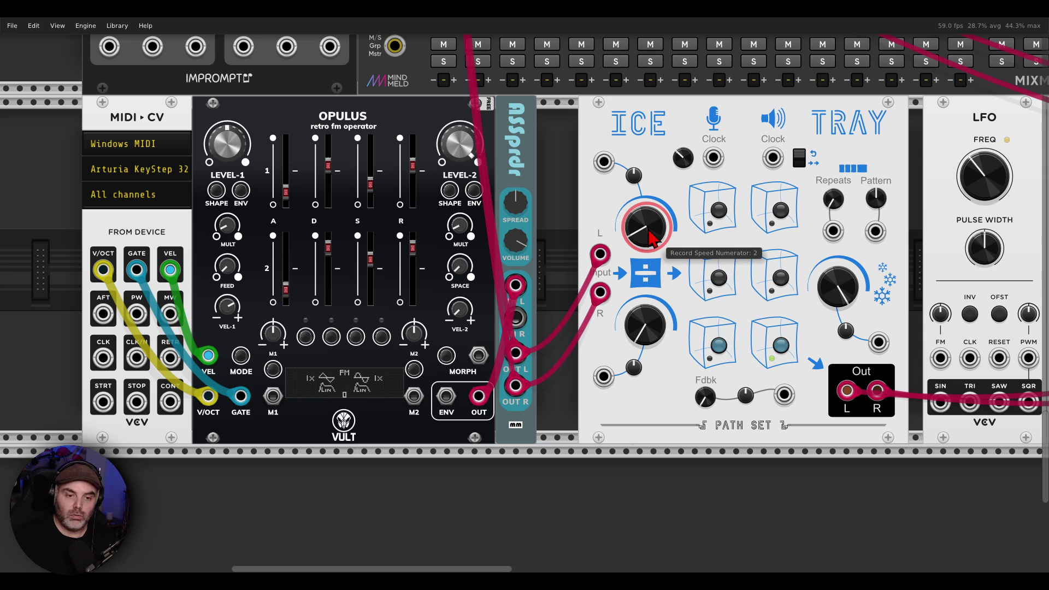
pyautogui.click(719, 280)
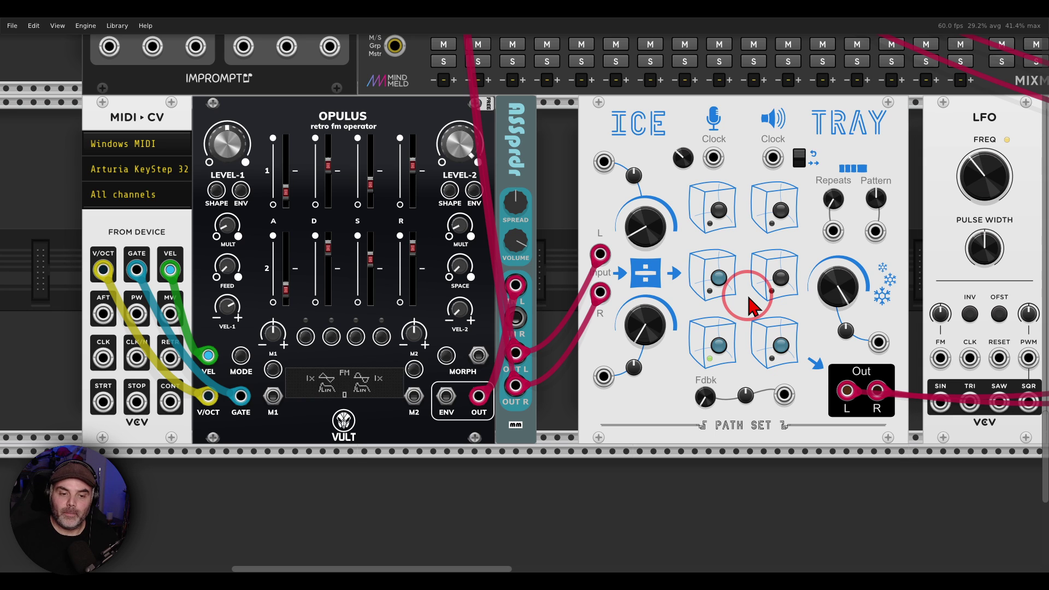
# Step: Set the Record Speed Numerator to 4 and activate Cube 5 in its dim blue state
pyautogui.rightClick(648, 235)
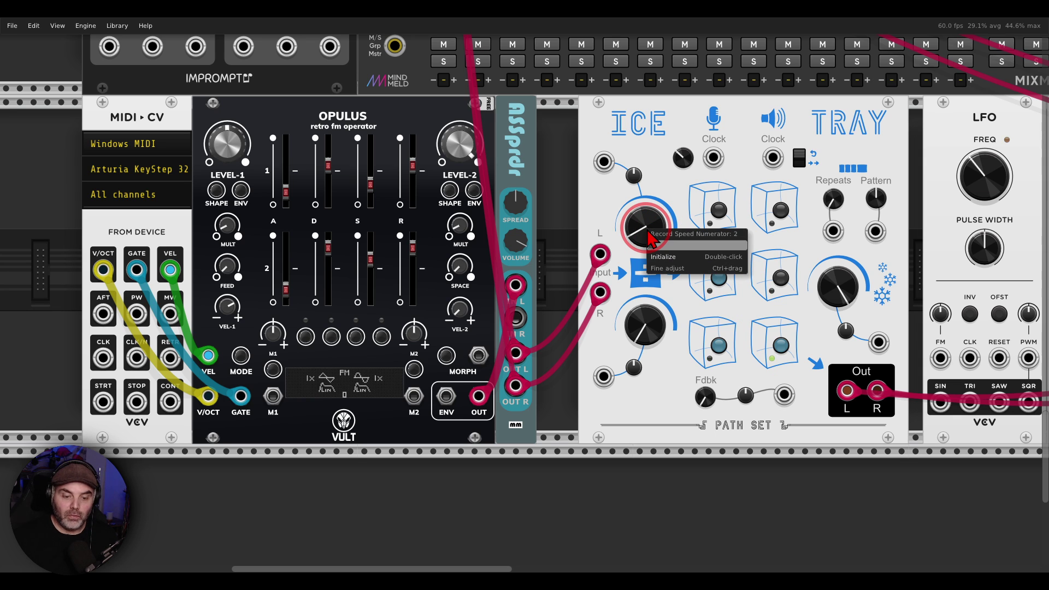
pyautogui.moveTo(648, 233); pyautogui.dragTo(649, 234)
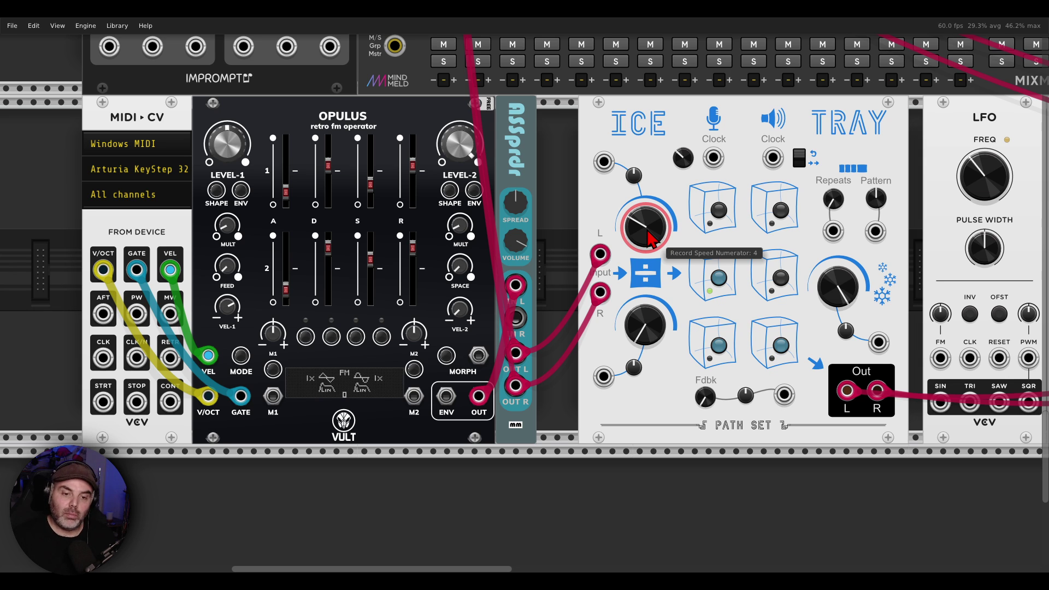
pyautogui.click(780, 279)
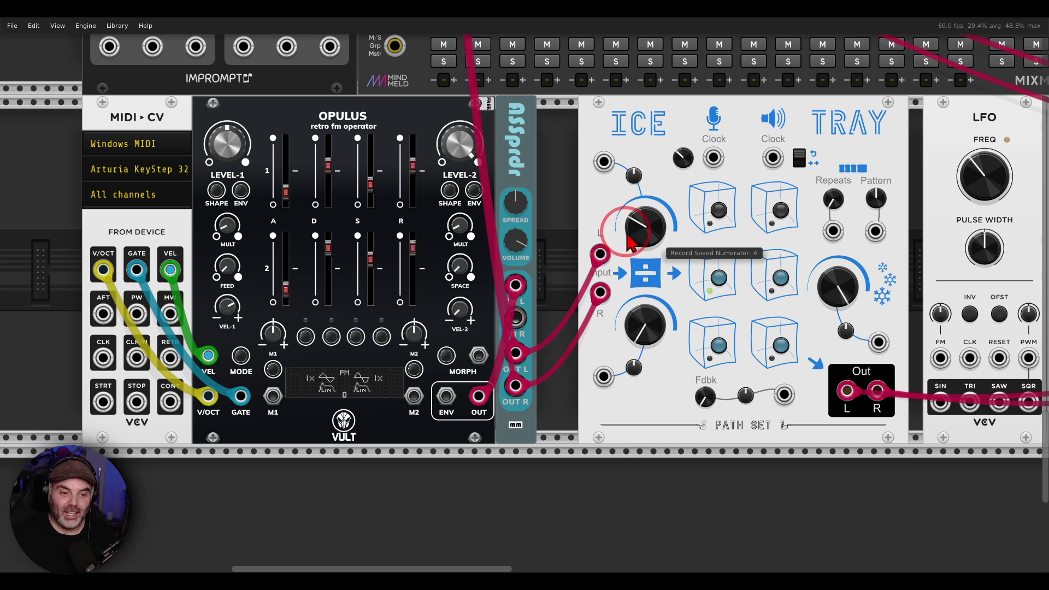
# Step: Return the Record Speed Numerator to 1 and set the Record Speed Denominator to 2
pyautogui.moveTo(637, 229); pyautogui.dragTo(637, 306)
pyautogui.moveTo(640, 235); pyautogui.dragTo(652, 233)
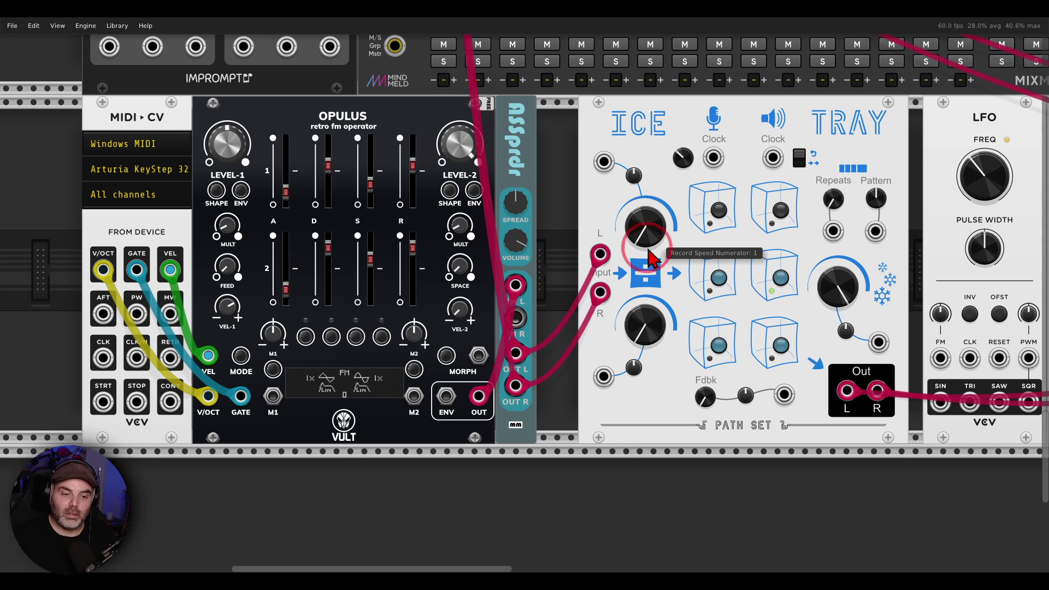
pyautogui.rightClick(651, 328)
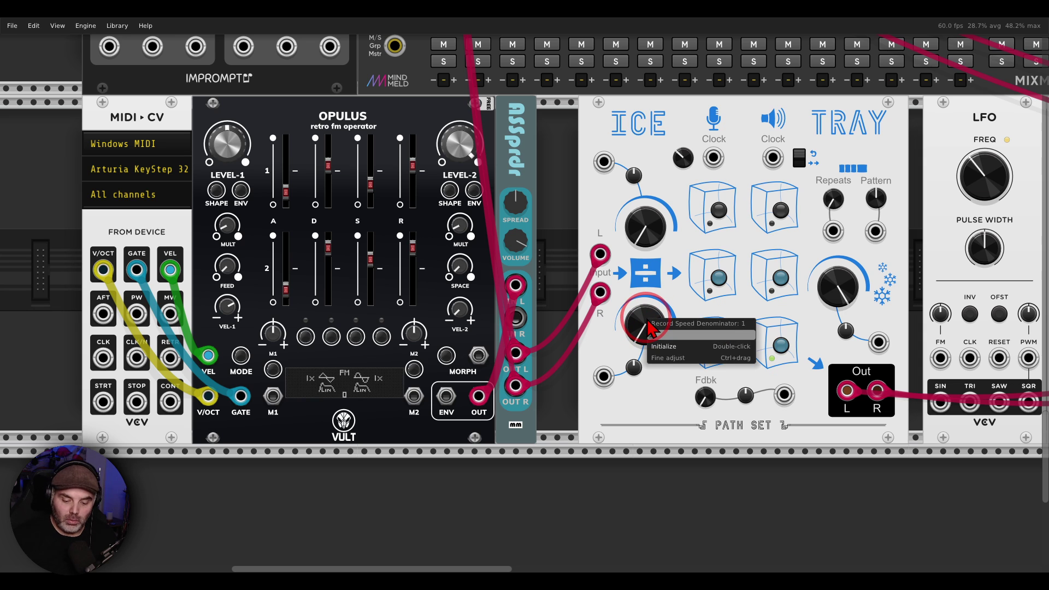
pyautogui.moveTo(651, 328); pyautogui.dragTo(651, 325)
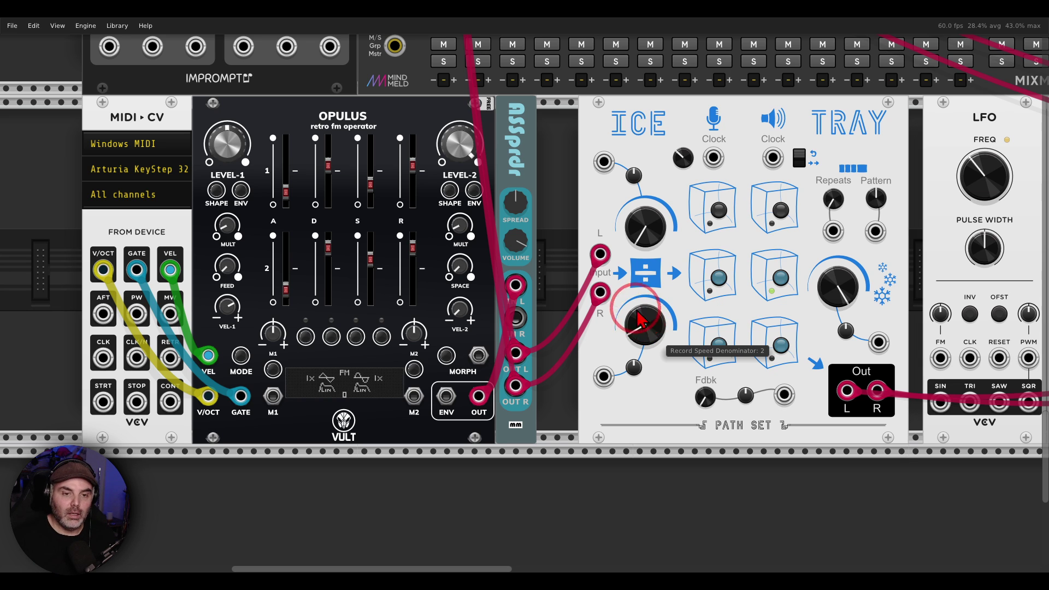
# Step: Activate Cube 1, switch it to its brightly lit state, and cycle it back to dim blue
pyautogui.click(716, 212)
pyautogui.click(716, 212)
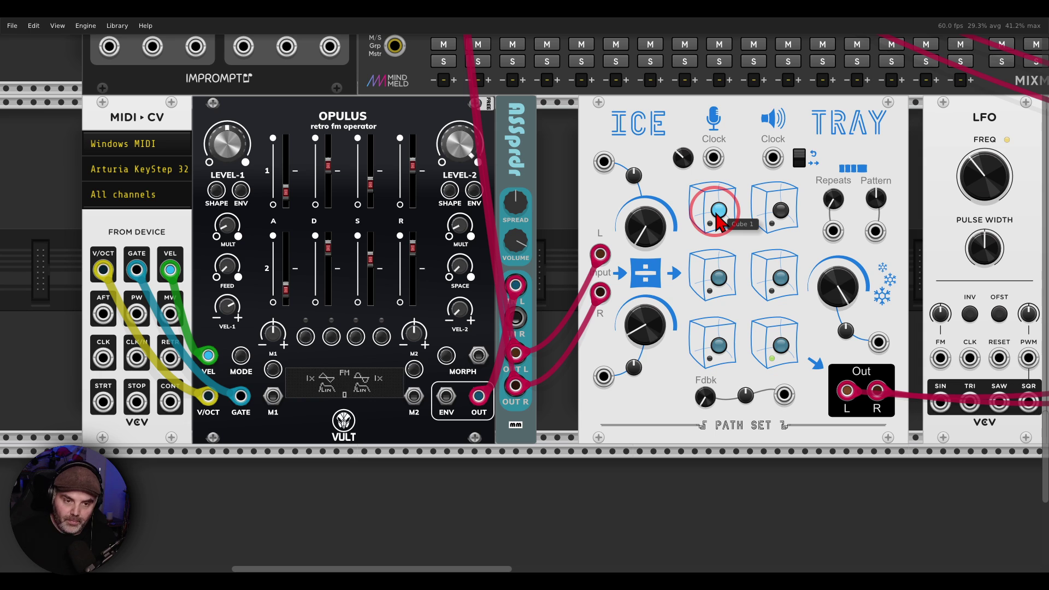
pyautogui.click(717, 213)
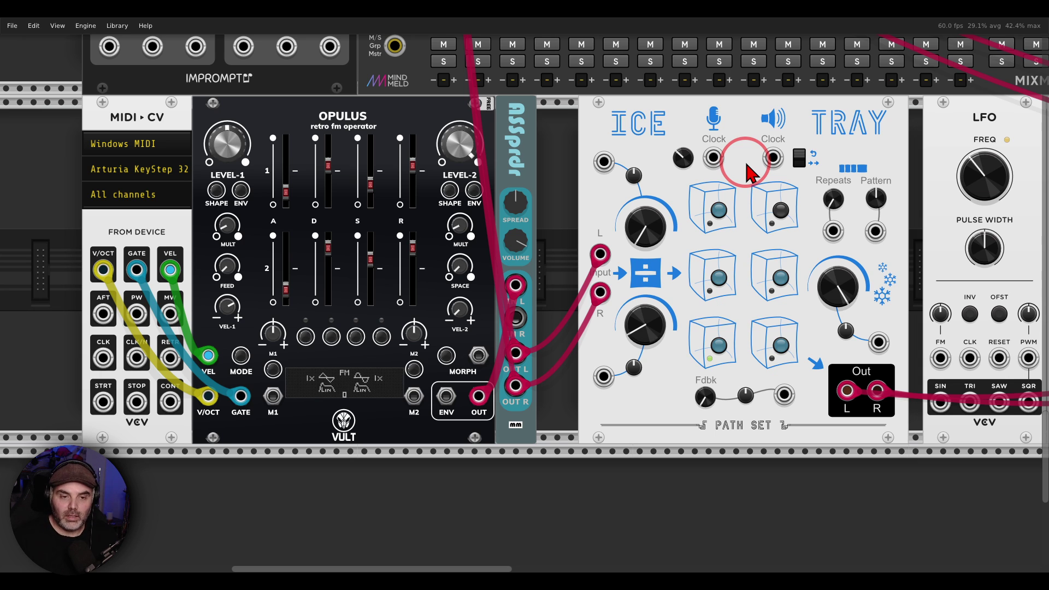
# Step: Turn on Ice Tray's pitch correction and display the CPU meters on all modules to check its load
pyautogui.rightClick(742, 141)
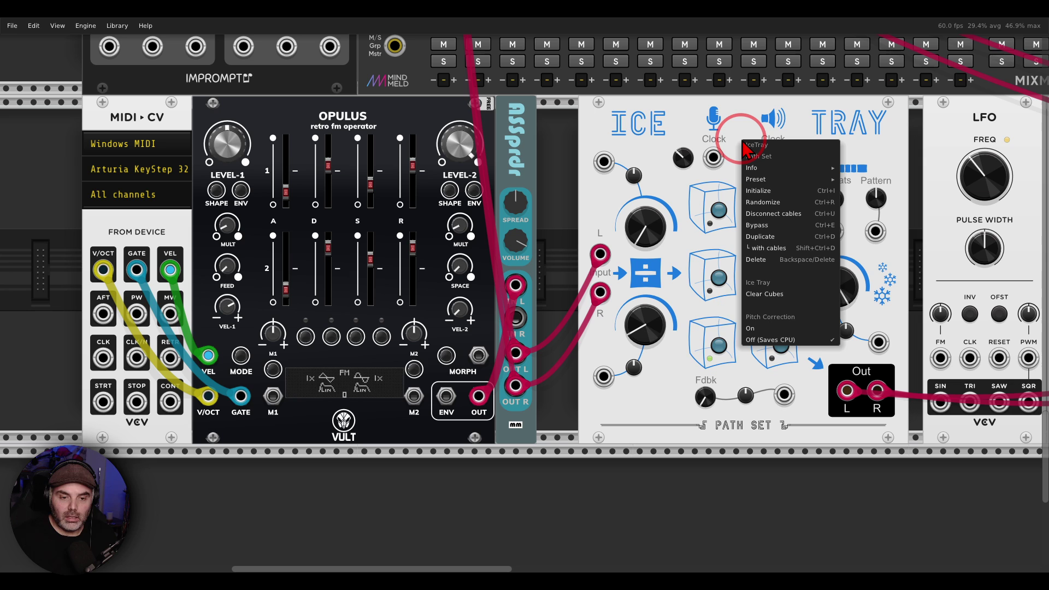
pyautogui.click(776, 329)
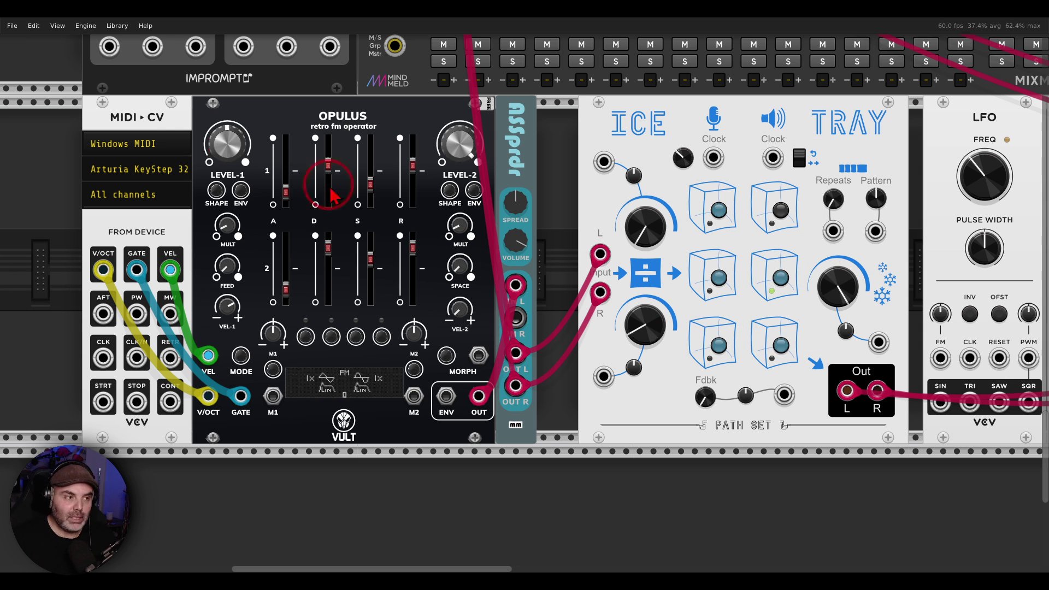
pyautogui.click(85, 26)
pyautogui.click(89, 37)
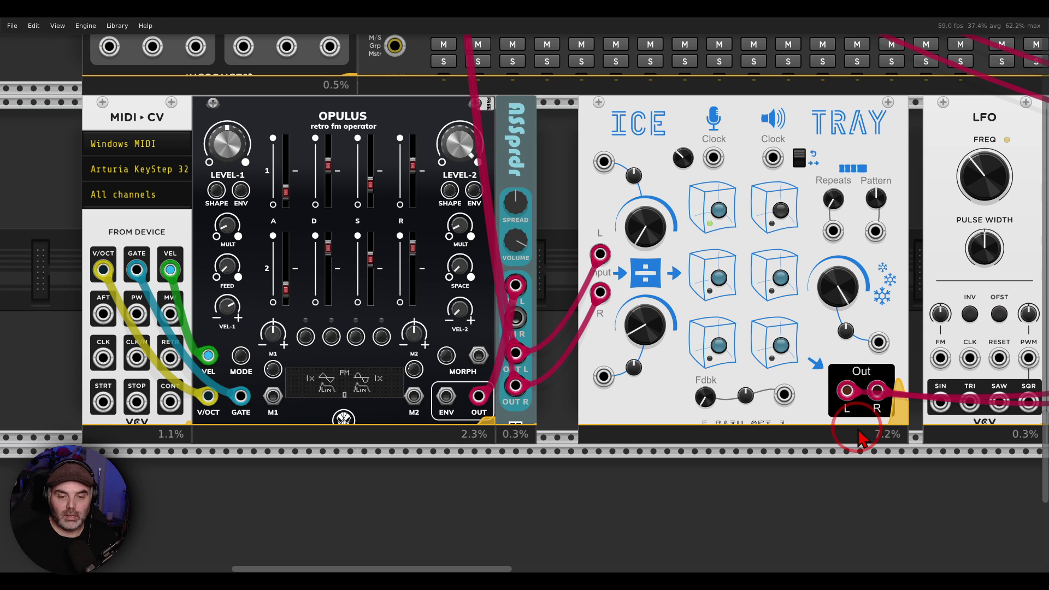
pyautogui.moveTo(896, 404)
pyautogui.mouseDown()
pyautogui.moveTo(851, 434)
pyautogui.moveTo(915, 465)
pyautogui.moveTo(903, 407)
pyautogui.mouseUp()
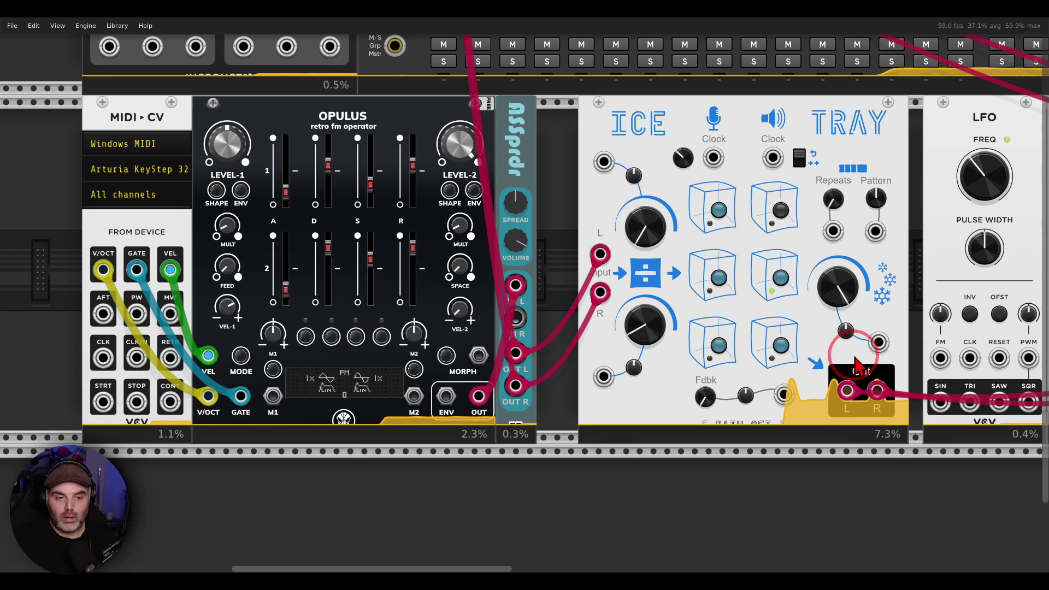
# Step: Set the Record Speed Denominator to 1, raise the Record Speed Numerator to about 8.6, and activate Cube 4 in its dim blue state
pyautogui.moveTo(650, 326); pyautogui.dragTo(649, 360)
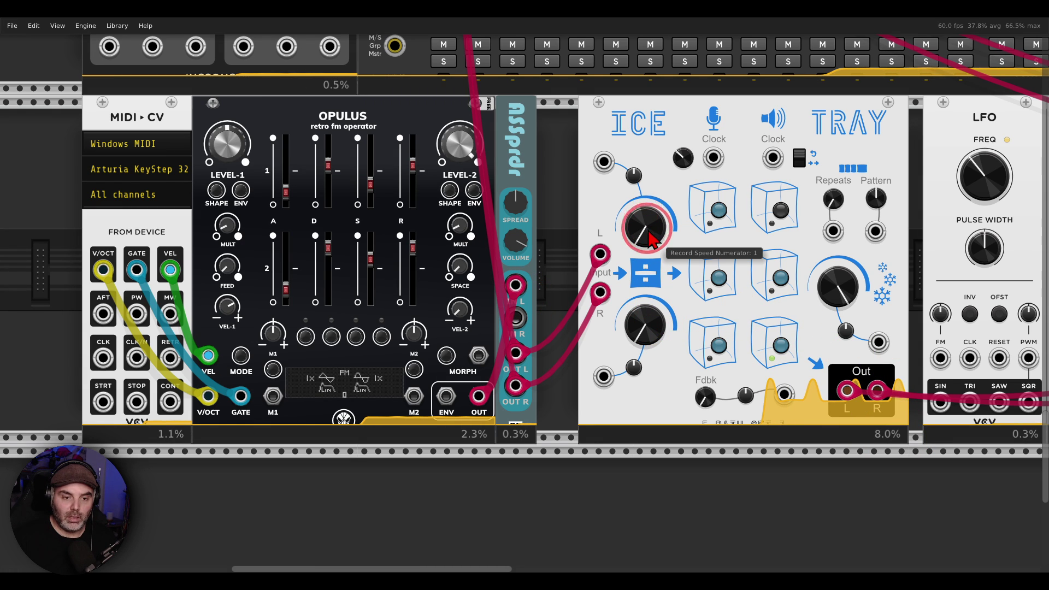
pyautogui.moveTo(649, 235); pyautogui.dragTo(649, 153)
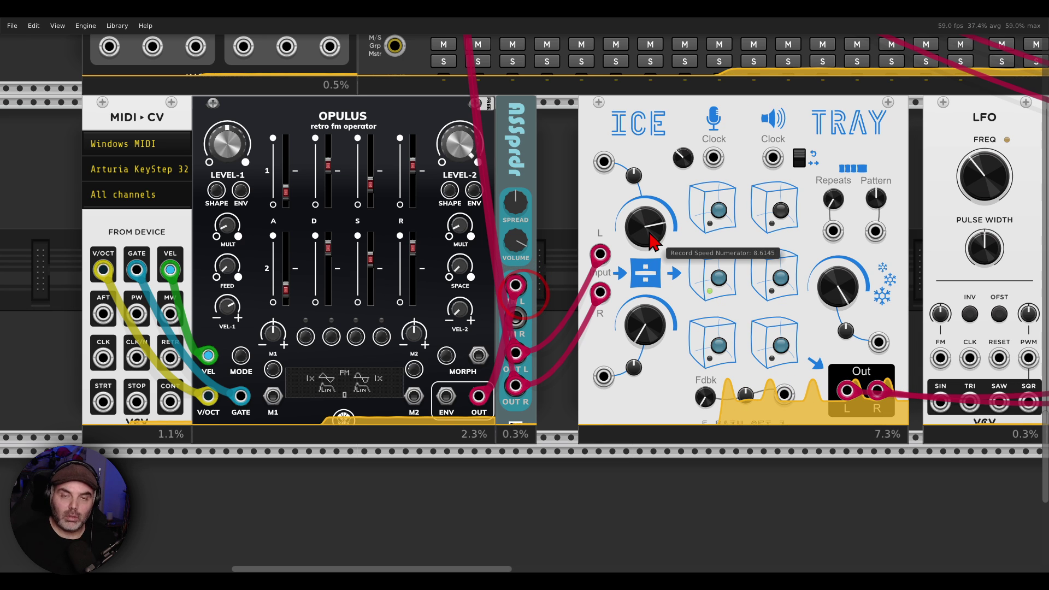
pyautogui.click(653, 240)
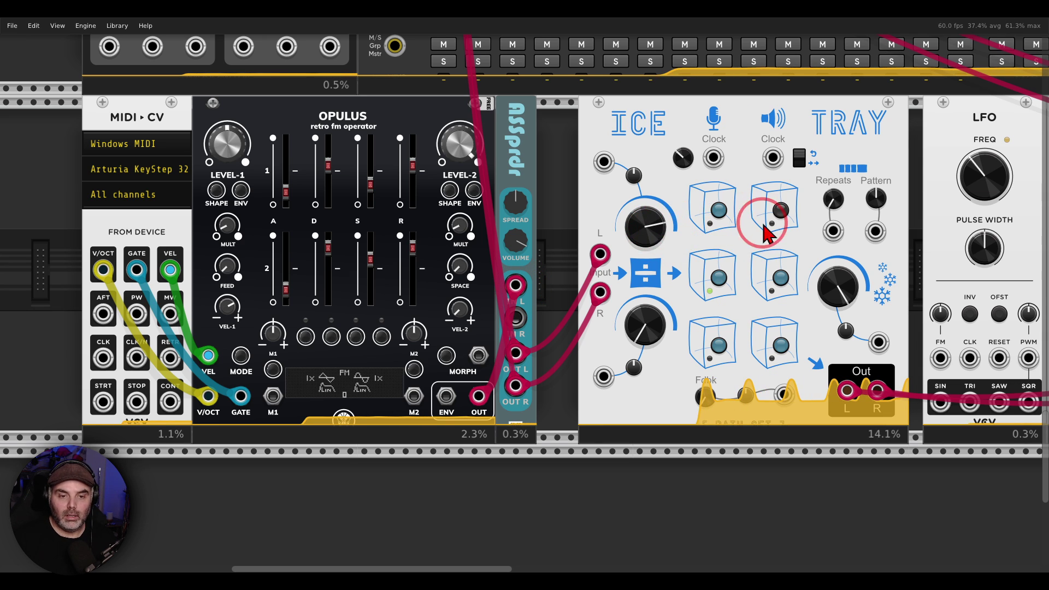
pyautogui.click(781, 212)
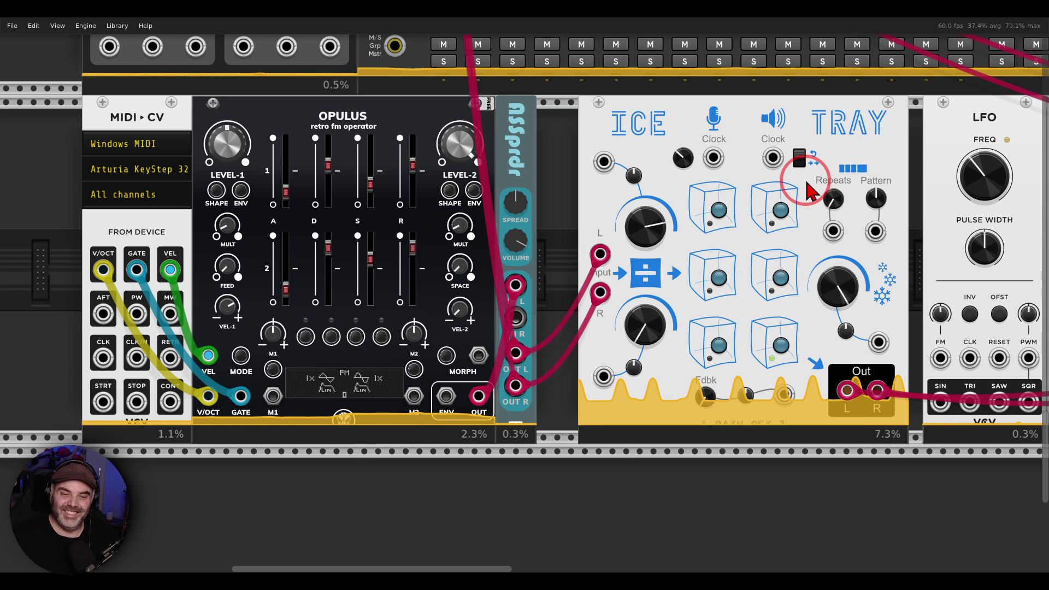
# Step: Lower Ice Tray's Record Speed Numerator and cycle Cube 4's state
pyautogui.moveTo(645, 226); pyautogui.dragTo(524, 295)
pyautogui.click(782, 211)
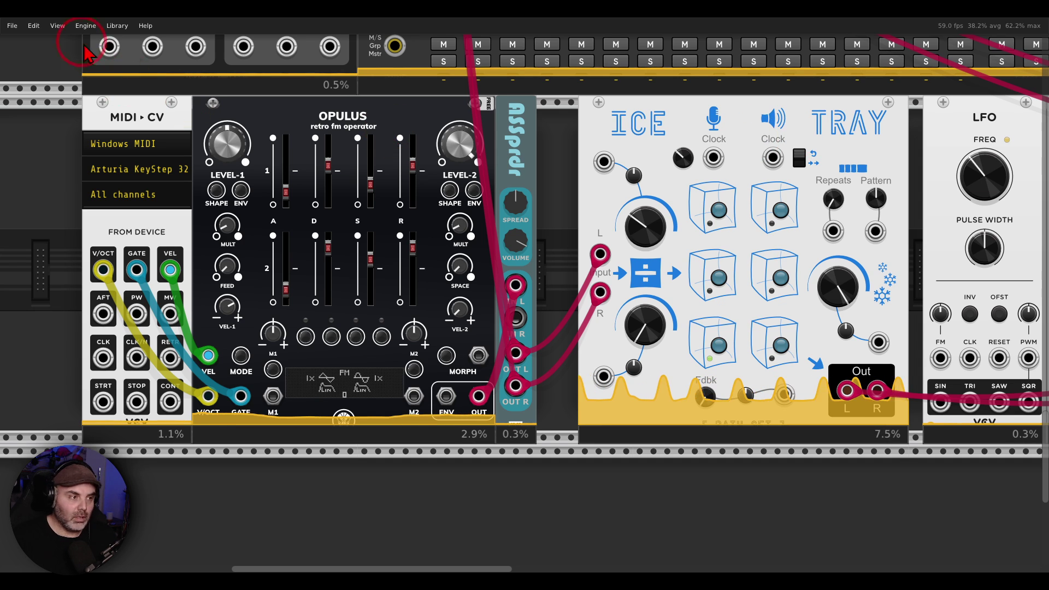
# Step: Turn off Ice Tray's pitch correction to save CPU, check its load, and hide the performance meters on all modules
pyautogui.rightClick(683, 131)
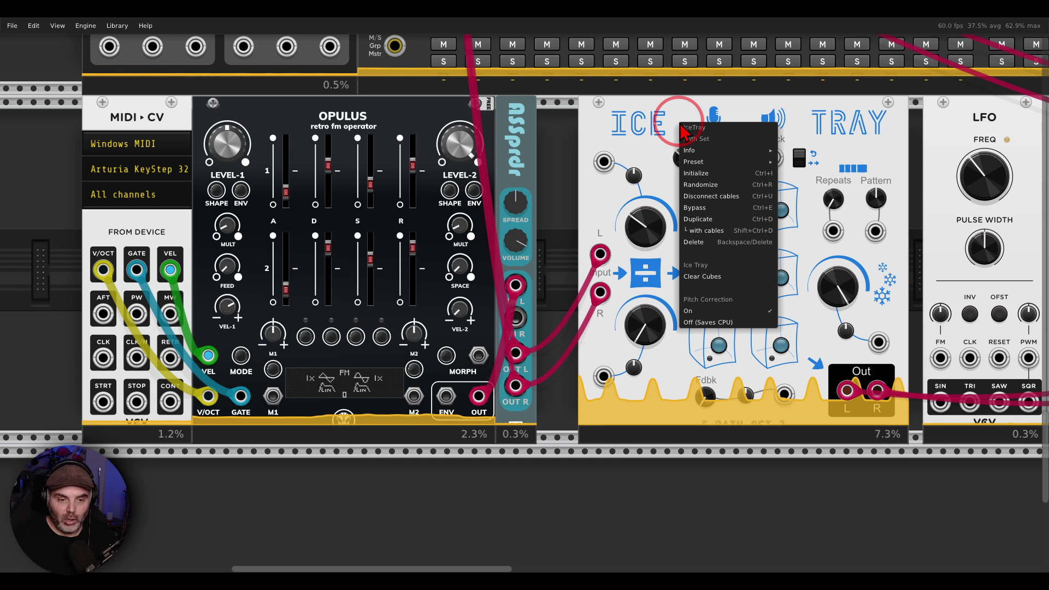
pyautogui.click(693, 324)
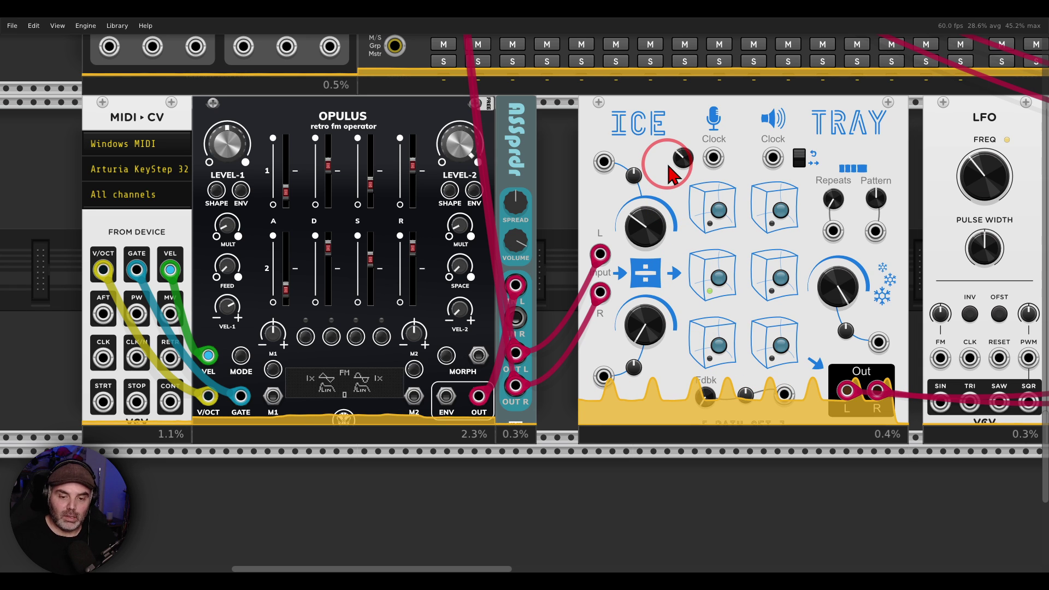
pyautogui.moveTo(909, 422)
pyautogui.mouseDown()
pyautogui.moveTo(863, 426)
pyautogui.moveTo(875, 455)
pyautogui.moveTo(915, 432)
pyautogui.mouseUp()
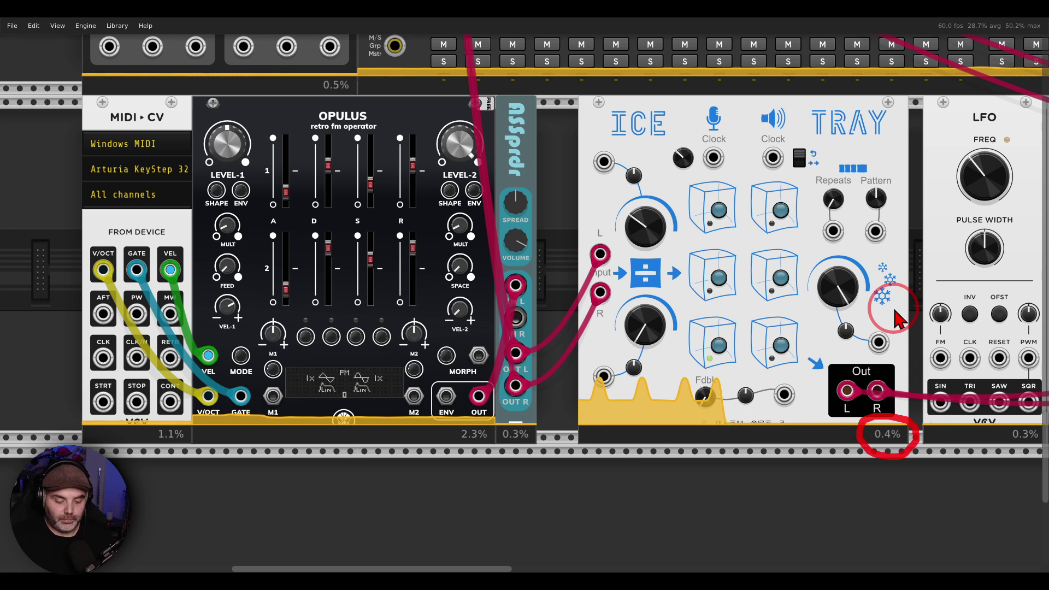
pyautogui.click(86, 26)
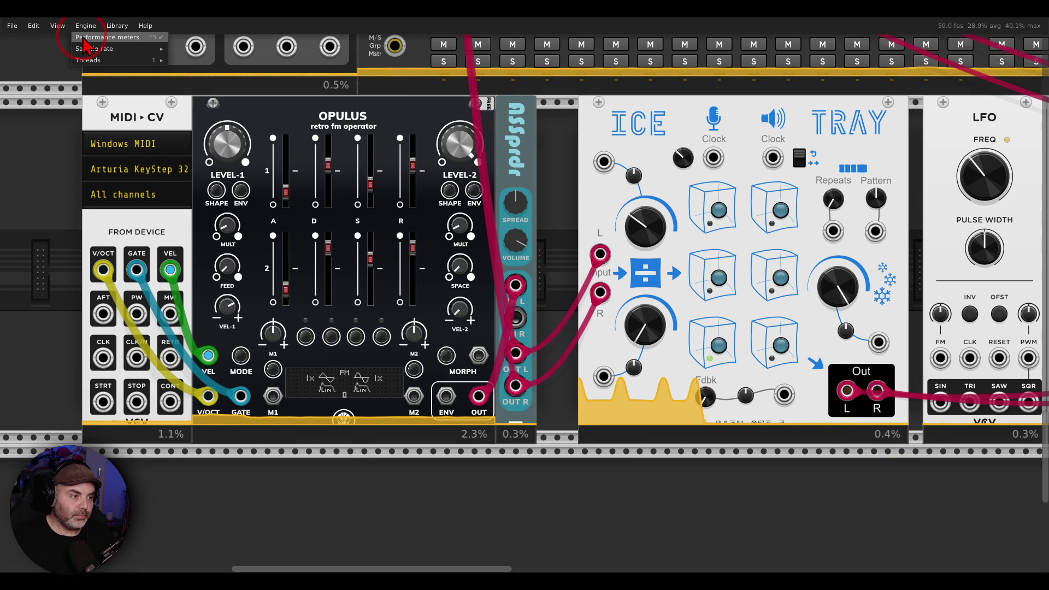
pyautogui.click(83, 38)
pyautogui.click(644, 147)
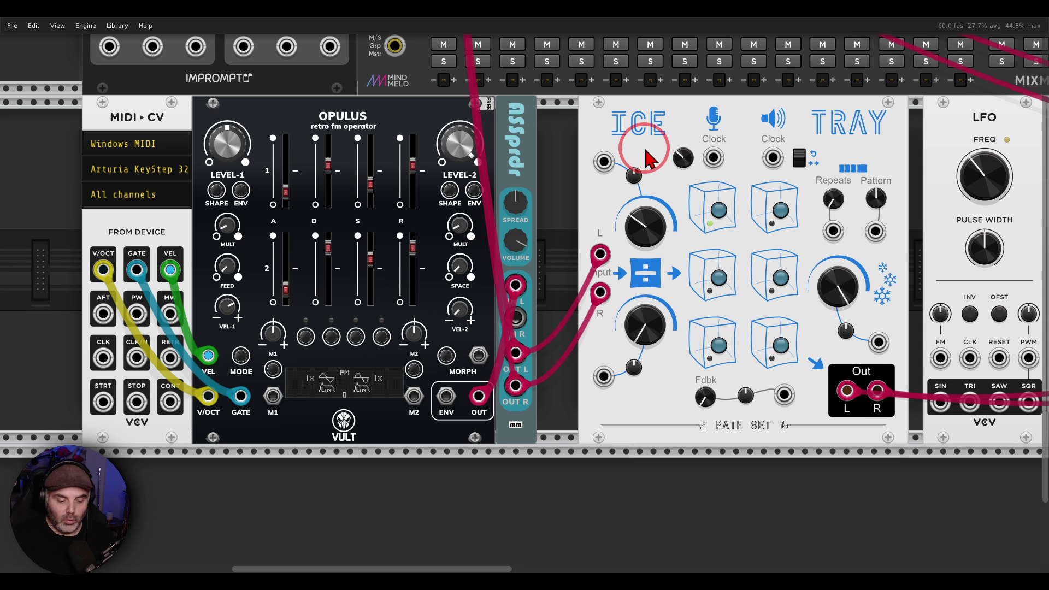
# Step: Adjust Ice Tray's Record Length
pyautogui.moveTo(730, 136)
pyautogui.mouseDown()
pyautogui.moveTo(696, 149)
pyautogui.moveTo(703, 178)
pyautogui.moveTo(731, 162)
pyautogui.moveTo(729, 136)
pyautogui.mouseUp()
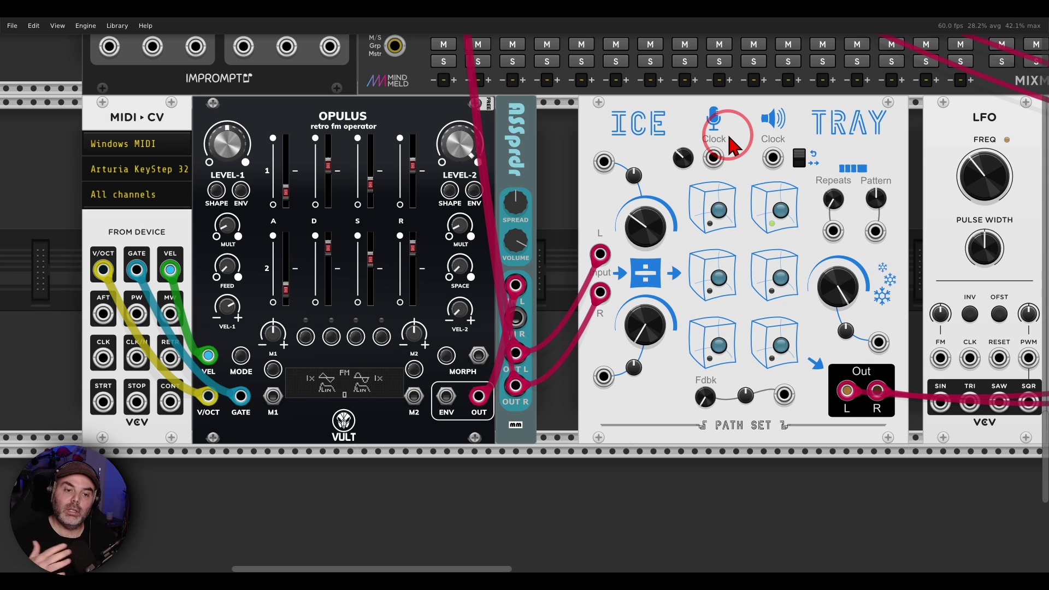
pyautogui.moveTo(688, 167)
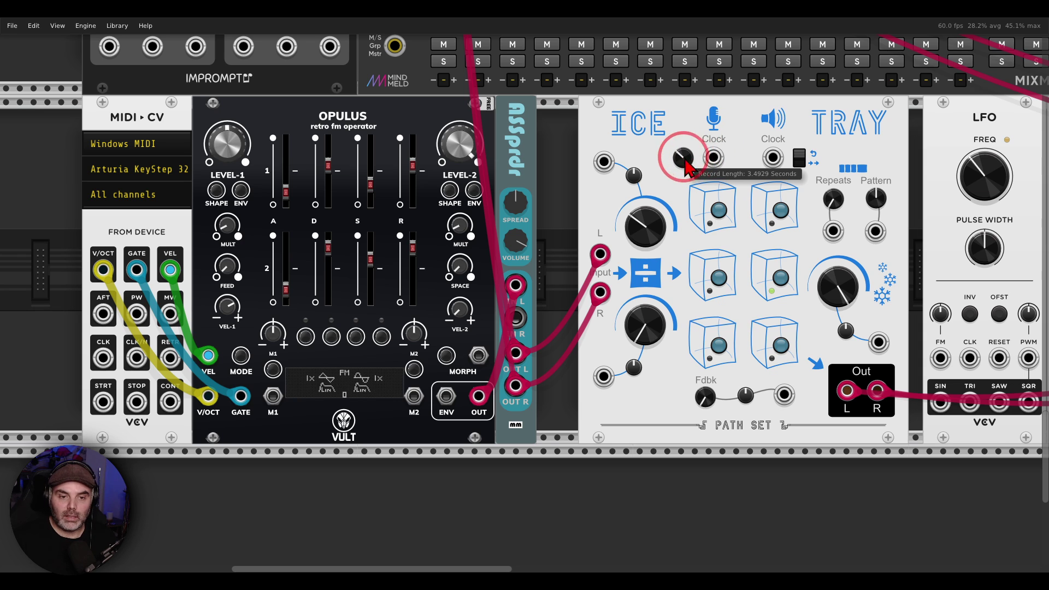
pyautogui.moveTo(684, 159); pyautogui.dragTo(524, 294)
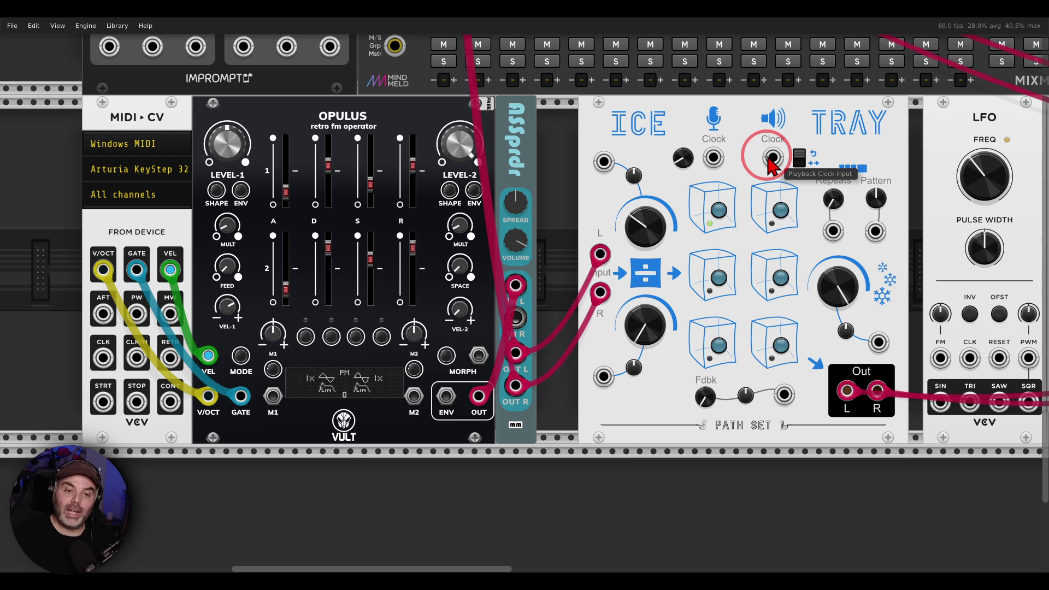
# Step: Patch the Impromptu clock module's CLK 1 output to Ice Tray's Playback Clock input
pyautogui.moveTo(475, 117); pyautogui.dragTo(560, 305)
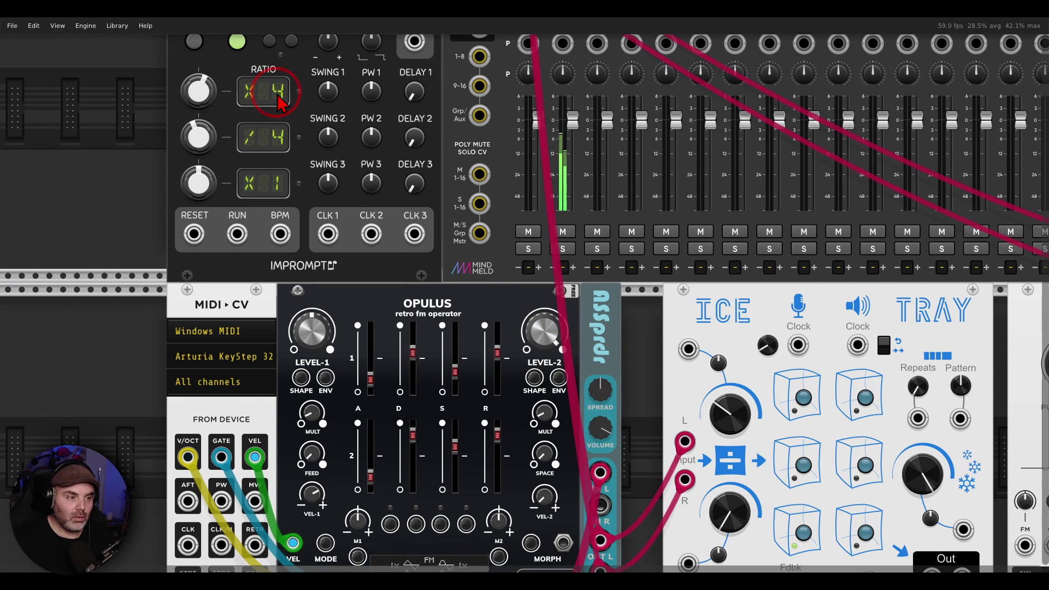
pyautogui.rightClick(329, 234)
pyautogui.moveTo(350, 289); pyautogui.dragTo(846, 345)
pyautogui.scroll(-5, 847, 349)
pyautogui.hscroll(3, 847, 350)
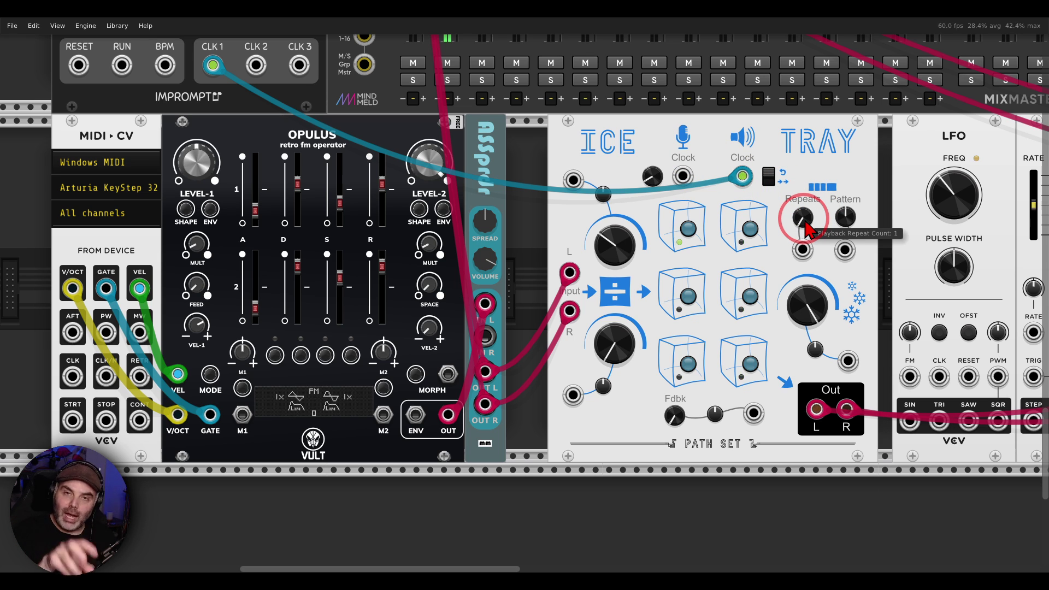
# Step: Try raising Ice Tray's Playback Repeat Count to about 3.9 and return it to 1
pyautogui.moveTo(807, 228); pyautogui.dragTo(523, 295)
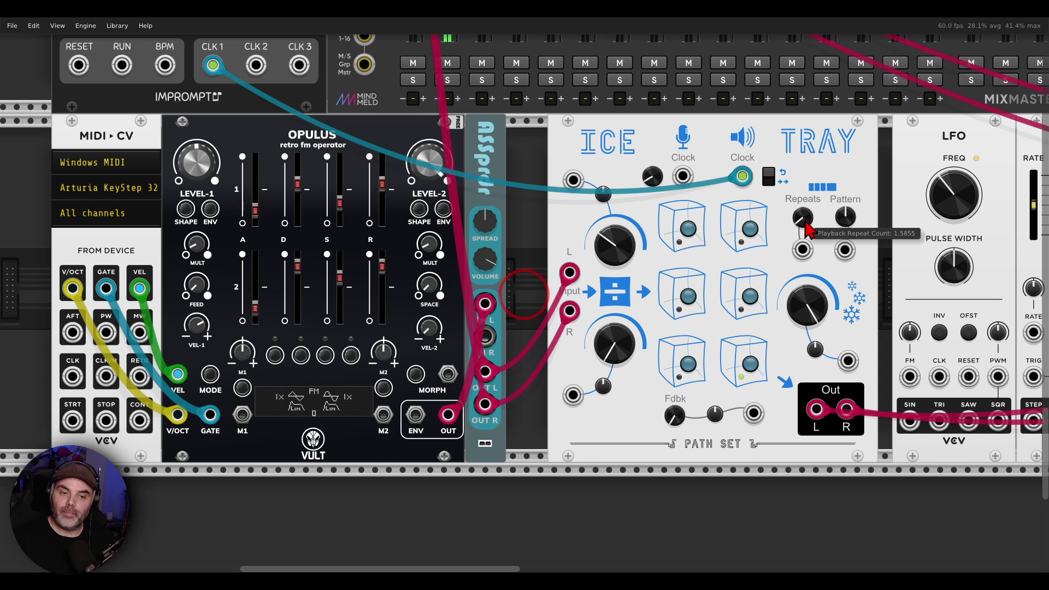
pyautogui.moveTo(807, 229); pyautogui.dragTo(523, 295)
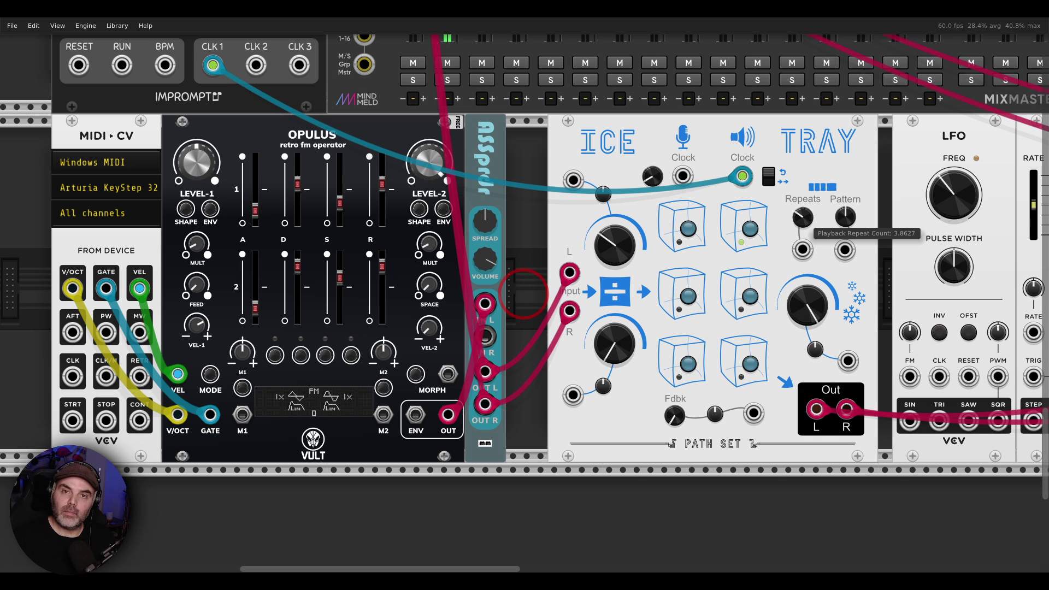
pyautogui.moveTo(523, 294); pyautogui.dragTo(522, 306)
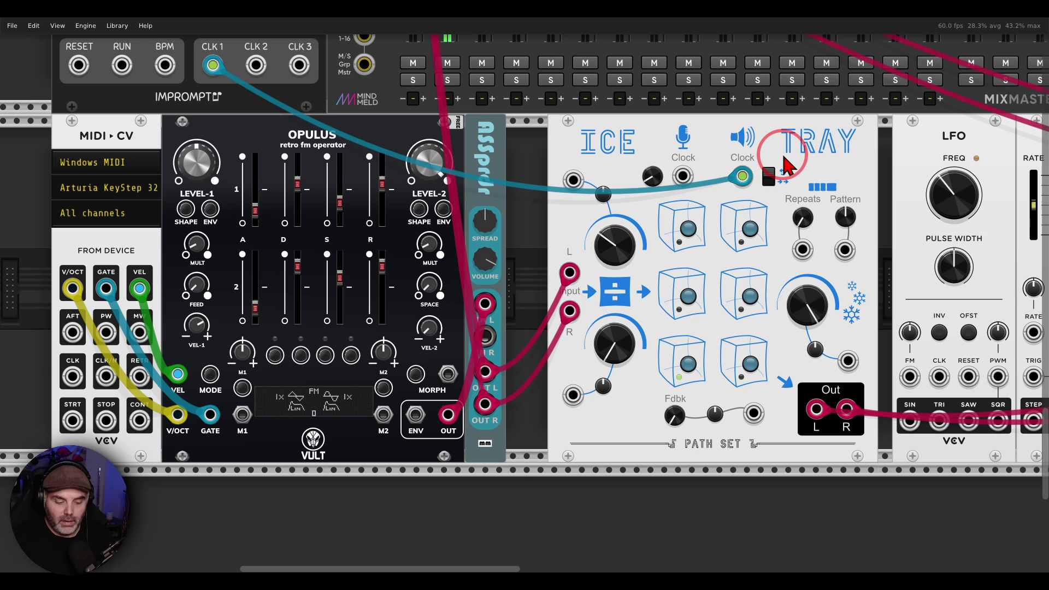
# Step: Toggle the switch that makes the playback clock reset the playback position on Ice Tray
pyautogui.moveTo(771, 194)
pyautogui.mouseDown()
pyautogui.moveTo(670, 225)
pyautogui.moveTo(656, 327)
pyautogui.moveTo(698, 400)
pyautogui.moveTo(787, 332)
pyautogui.moveTo(759, 183)
pyautogui.mouseUp()
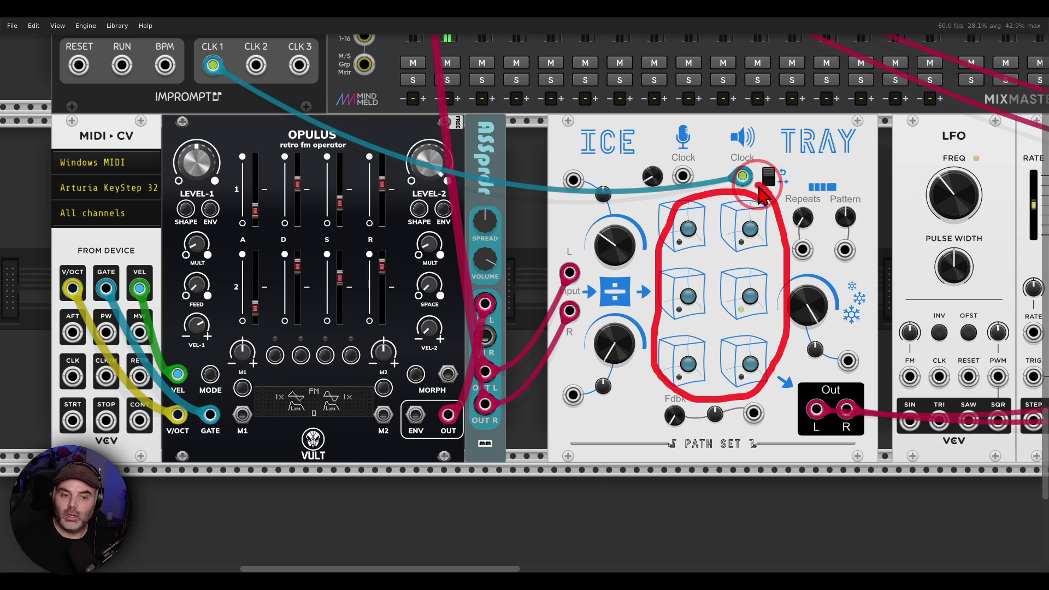
pyautogui.press('Escape')
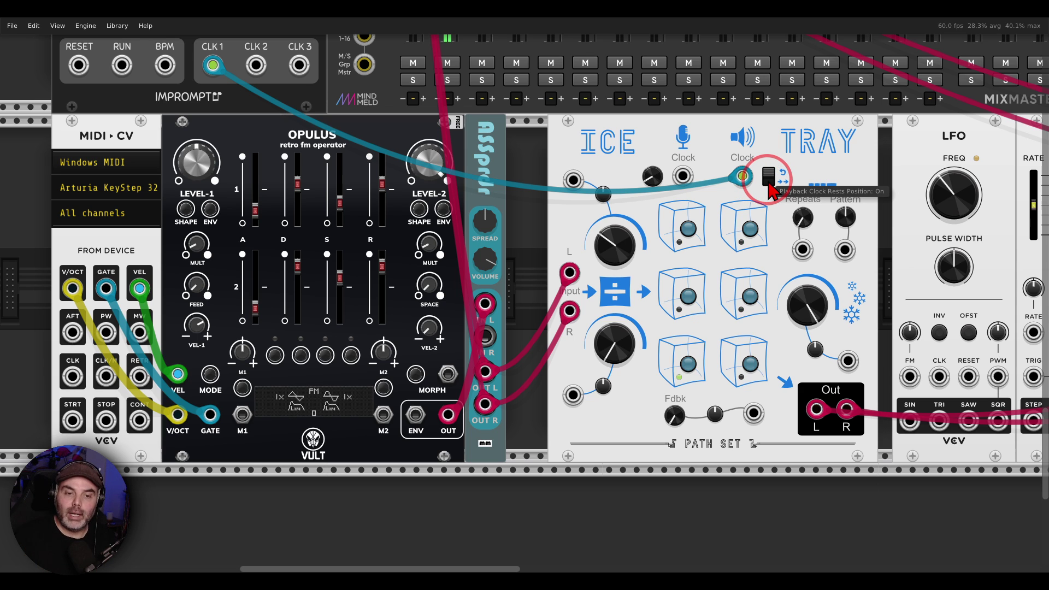
pyautogui.click(769, 183)
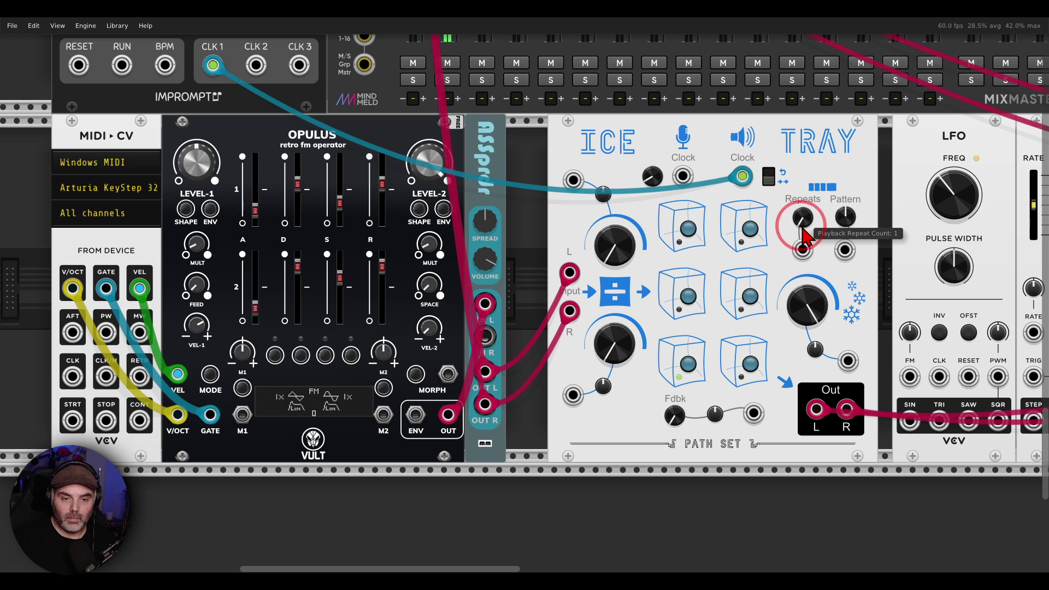
# Step: Try a Playback Repeat Count of about 3.4 and settle it at about 2.8
pyautogui.moveTo(803, 218); pyautogui.dragTo(523, 295)
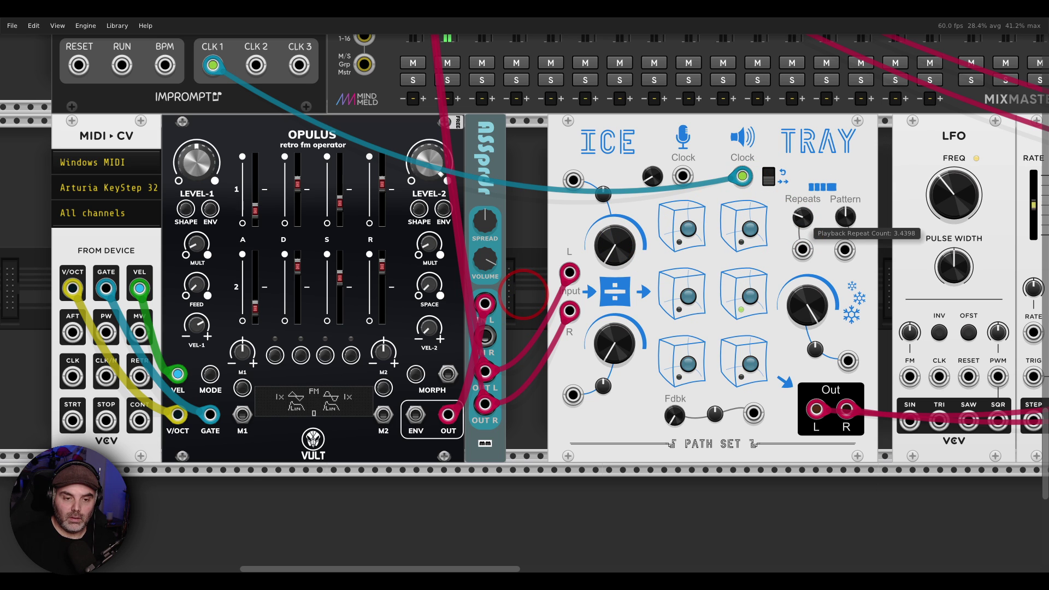
pyautogui.moveTo(523, 296); pyautogui.dragTo(524, 295)
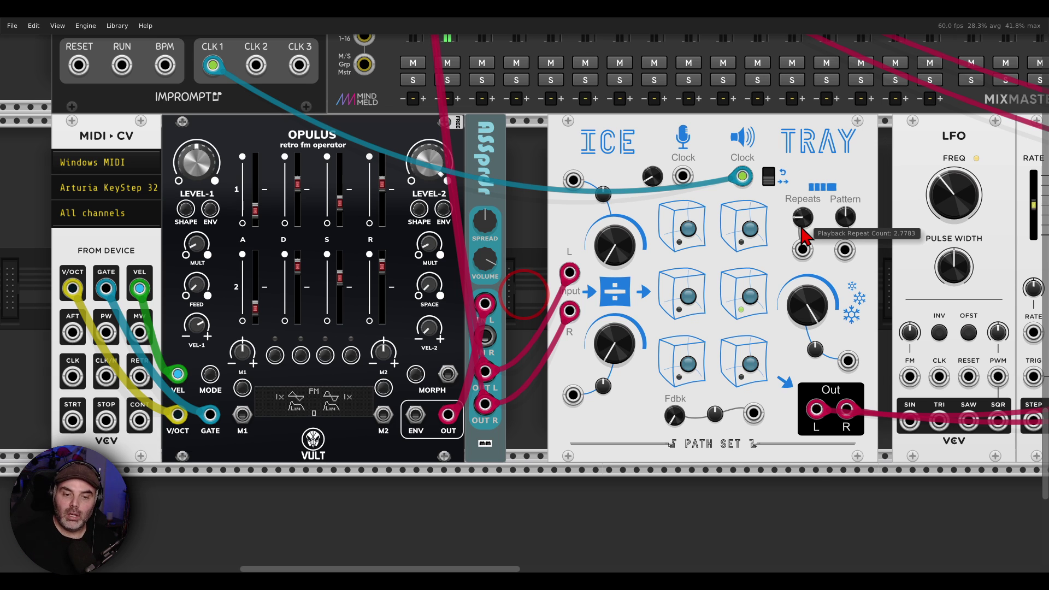
pyautogui.click(782, 239)
# Step: Set the Record Speed Denominator to 4 and raise Ice Tray's feedback
pyautogui.click(622, 354)
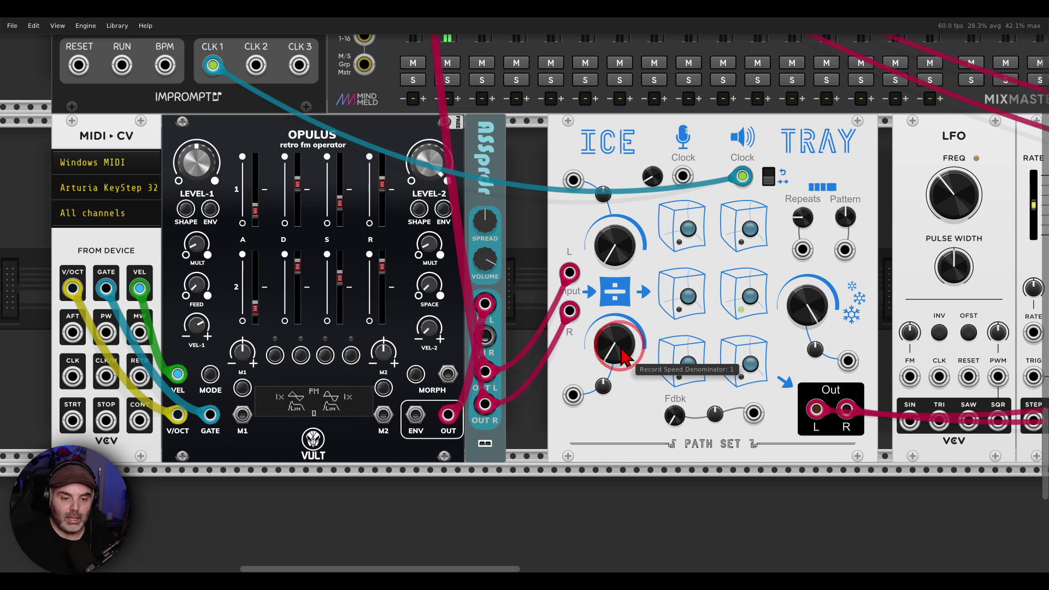
pyautogui.rightClick(623, 350)
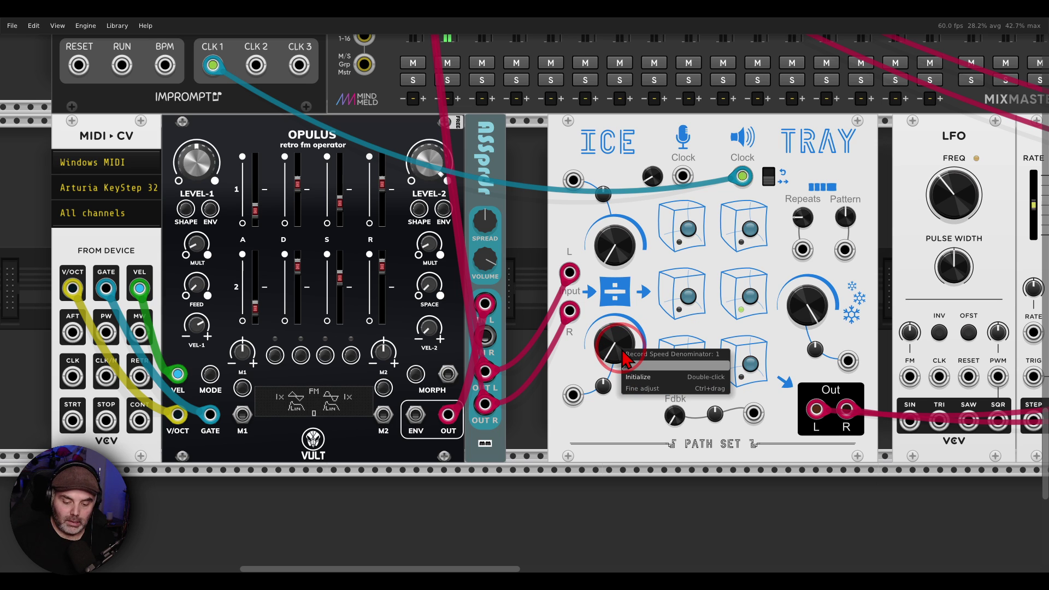
pyautogui.write('4')
pyautogui.press('Return')
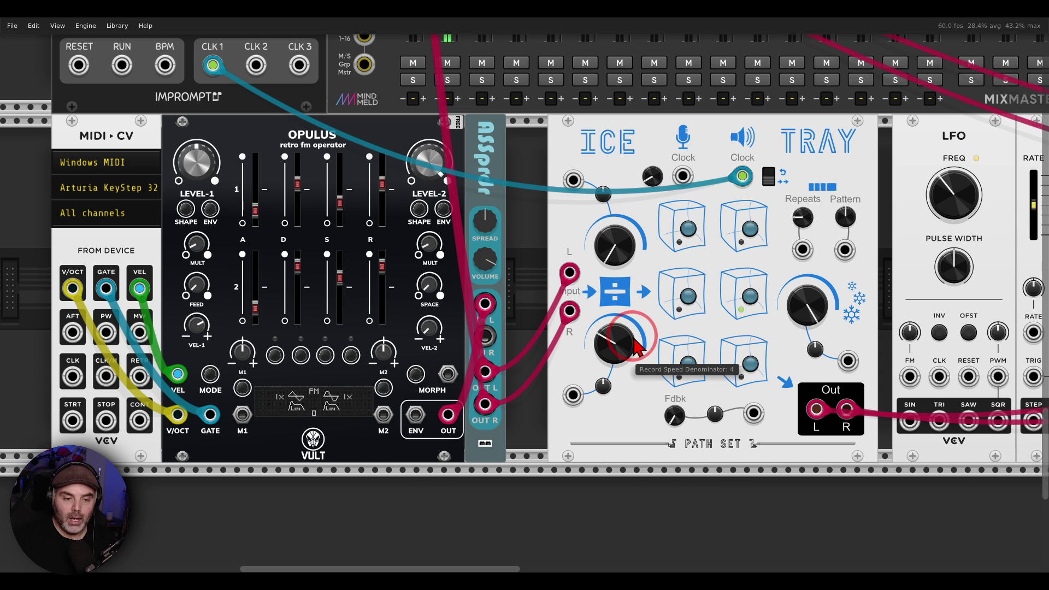
pyautogui.moveTo(677, 413); pyautogui.dragTo(677, 338)
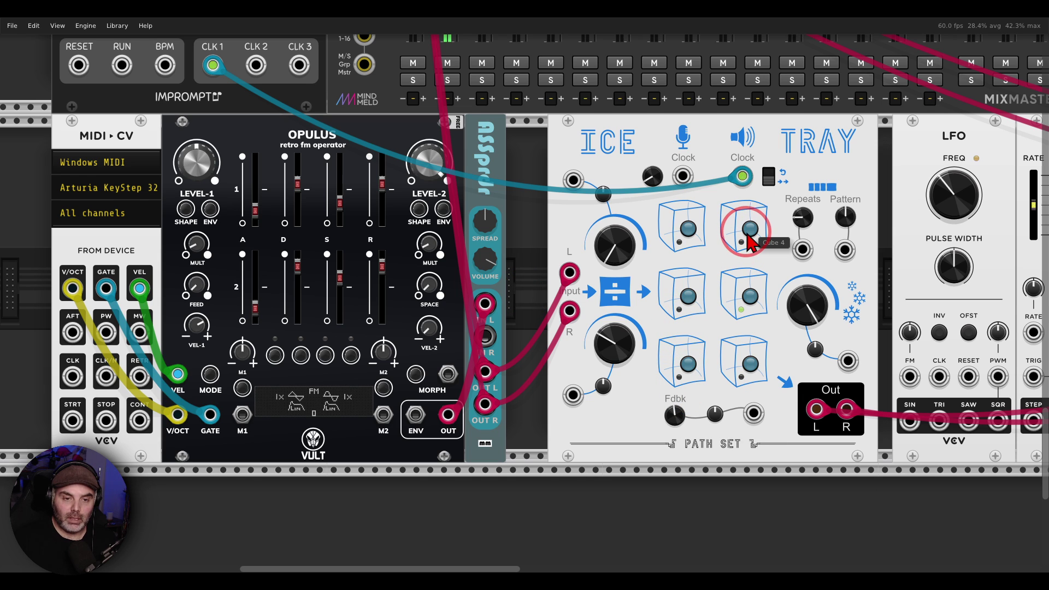
# Step: Cycle Cube 4 to its brightly lit state and return it to dim blue
pyautogui.click(750, 232)
pyautogui.click(751, 232)
pyautogui.click(751, 232)
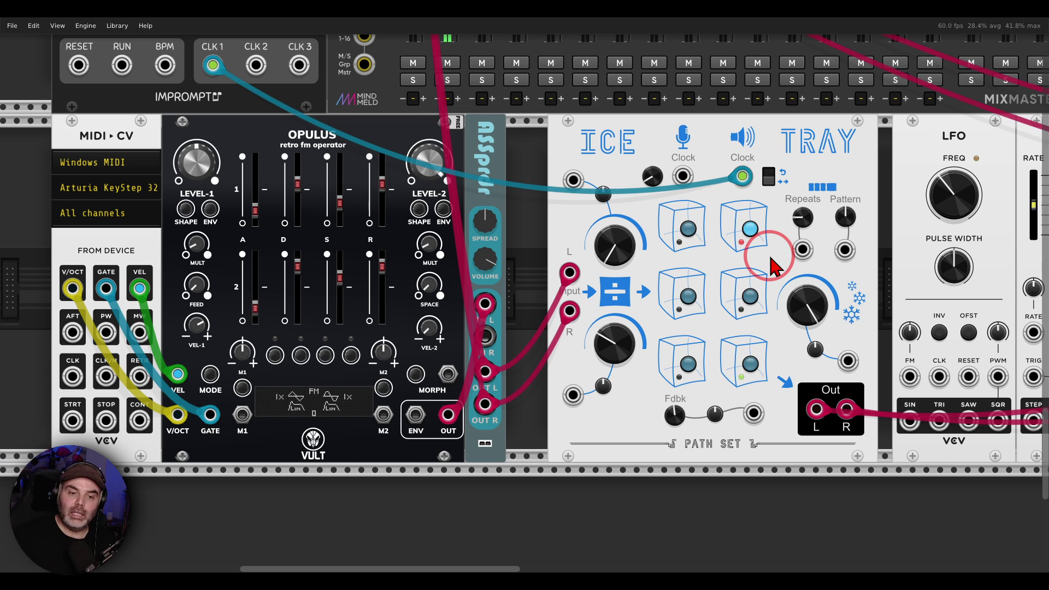
pyautogui.click(753, 235)
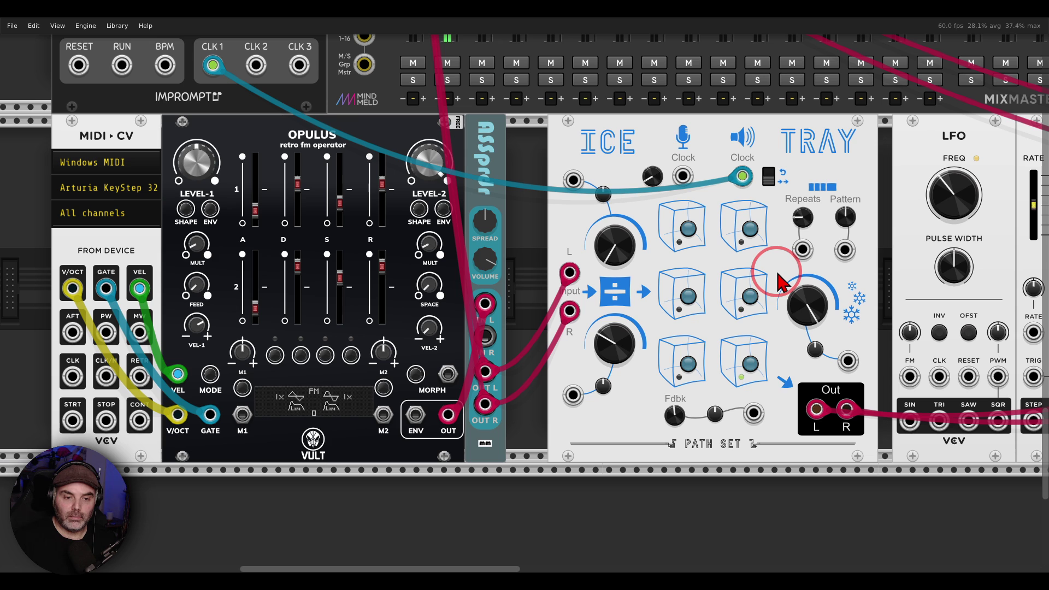
# Step: Unplug the cable from Ice Tray's Playback Clock input and set the Record Speed Numerator to 2
pyautogui.moveTo(742, 175); pyautogui.dragTo(691, 140)
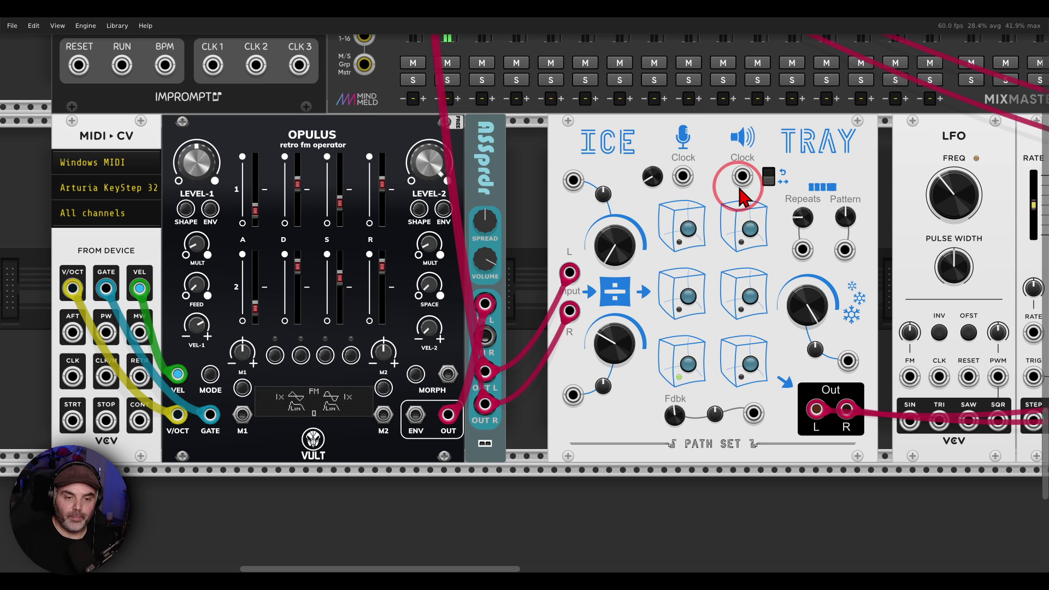
pyautogui.moveTo(797, 228)
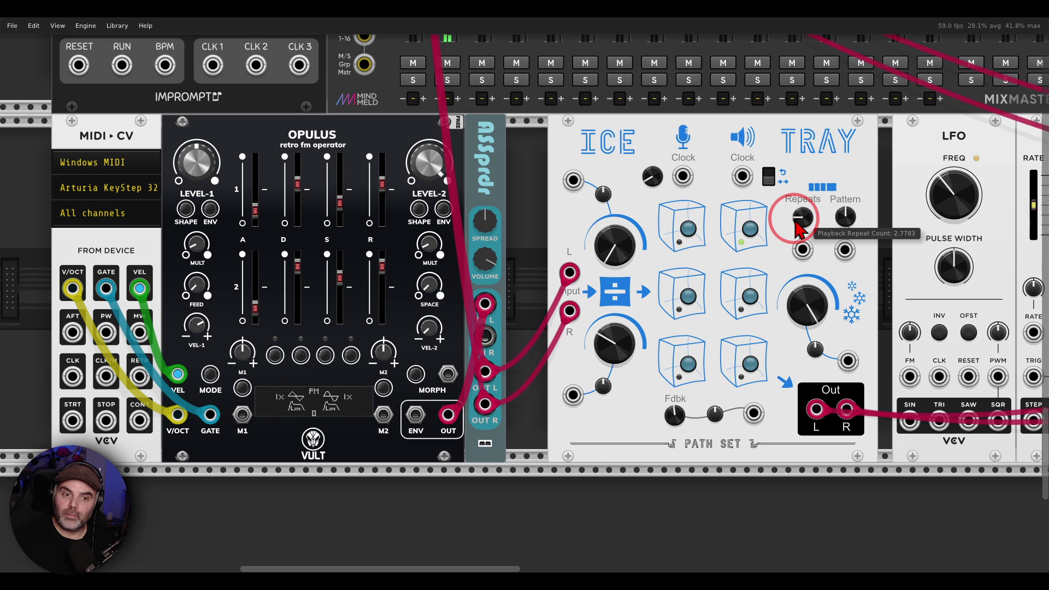
pyautogui.moveTo(619, 341); pyautogui.dragTo(619, 382)
pyautogui.rightClick(623, 257)
pyautogui.write('2')
pyautogui.press('Return')
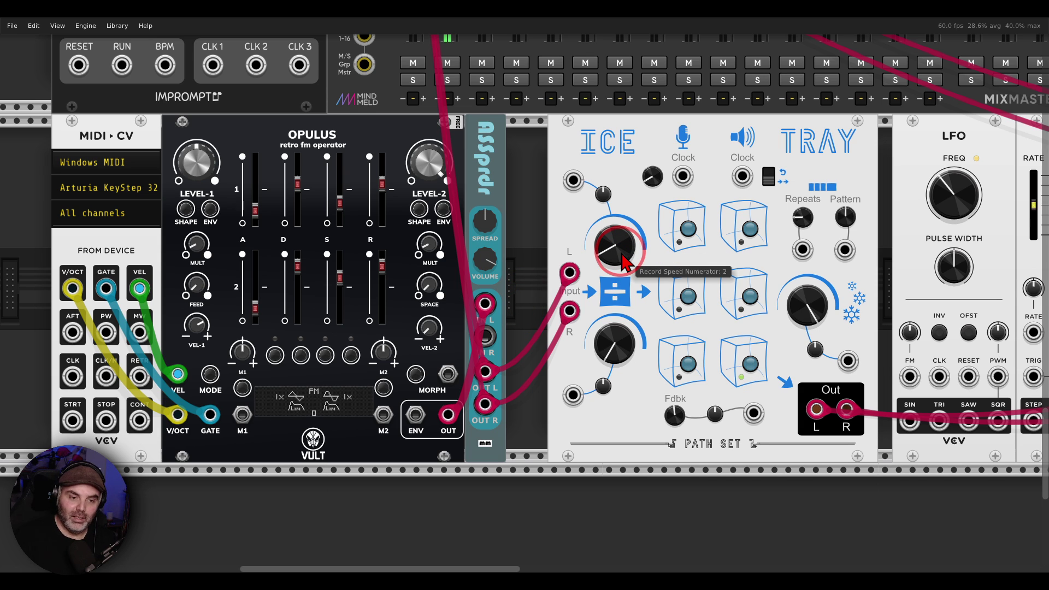
# Step: Switch Cube 4 to its brightly lit state and lower the Playback Repeat Count to its minimum
pyautogui.click(753, 233)
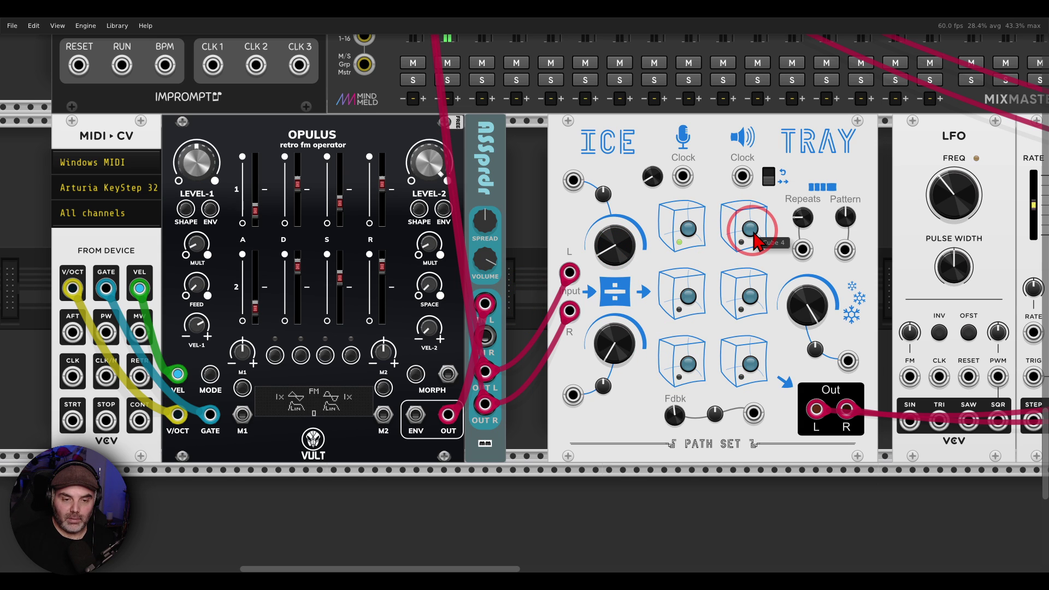
pyautogui.click(753, 234)
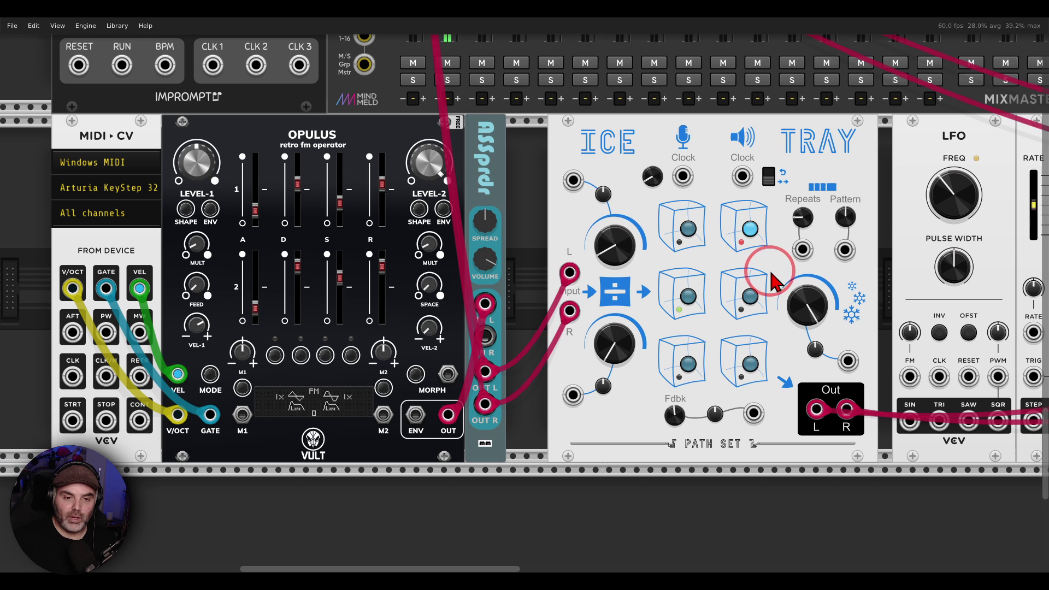
pyautogui.moveTo(803, 224); pyautogui.dragTo(809, 227)
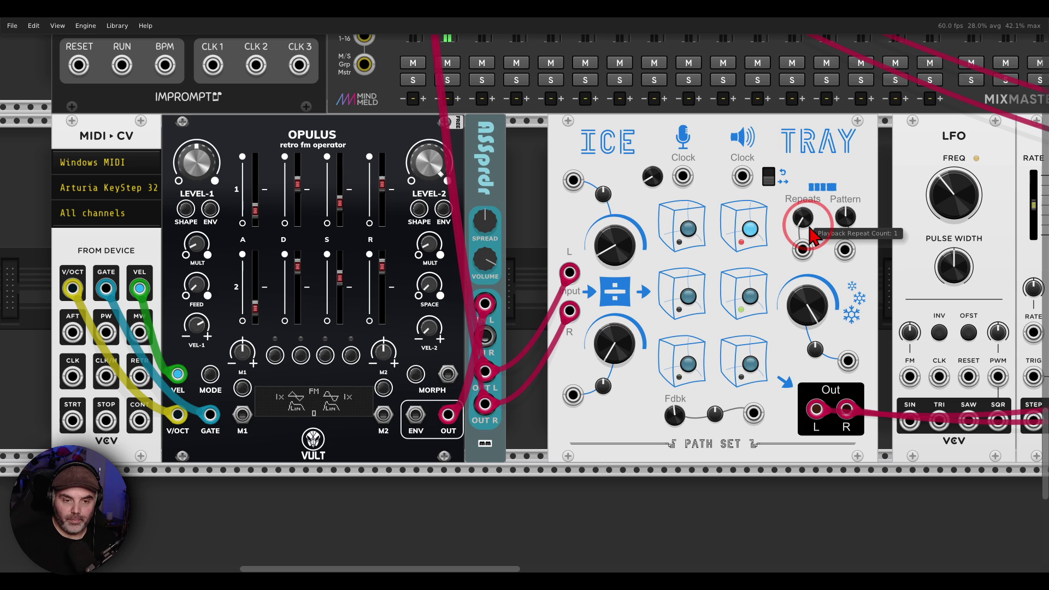
# Step: Patch Clocked's CLK 1 output to Ice Tray's Playback Clock input and set the Playback Repeat Count to about 2.65
pyautogui.click(753, 229)
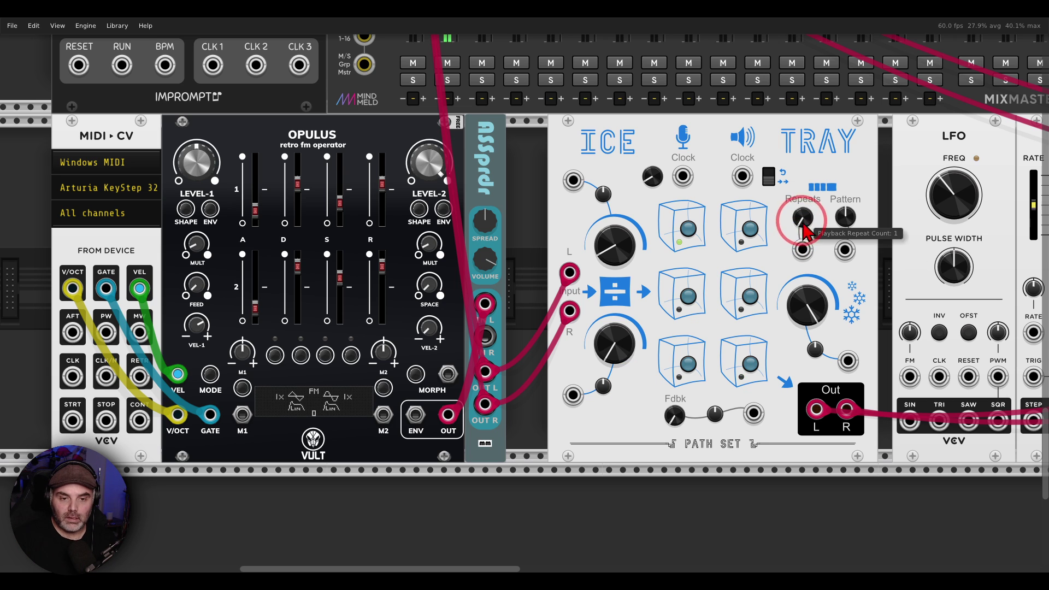
pyautogui.moveTo(802, 218); pyautogui.dragTo(524, 304)
pyautogui.moveTo(743, 177); pyautogui.dragTo(214, 66)
pyautogui.moveTo(803, 216); pyautogui.dragTo(524, 295)
pyautogui.moveTo(802, 217); pyautogui.dragTo(801, 226)
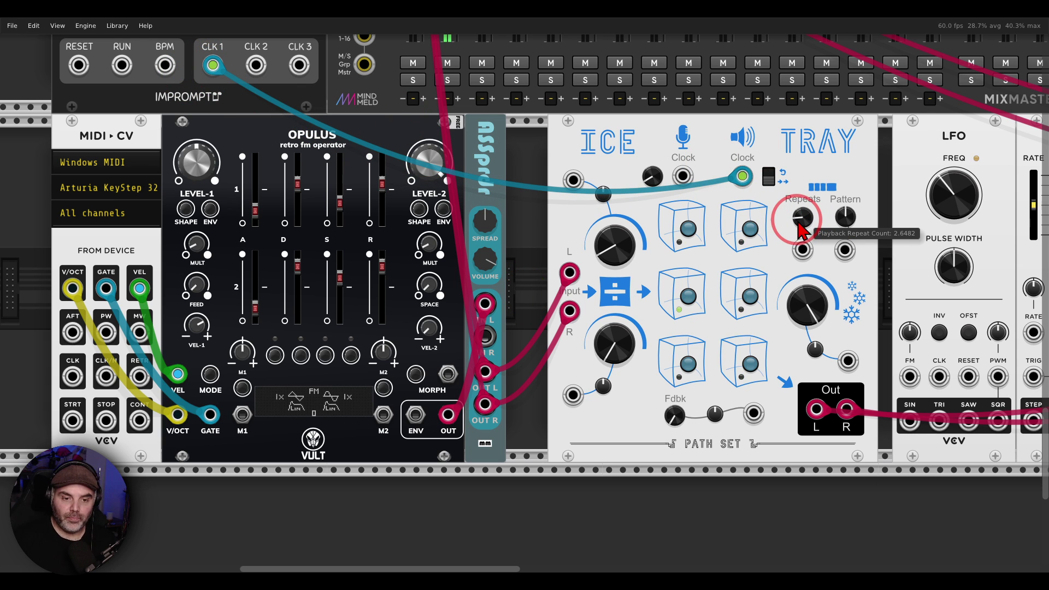
# Step: Sweep Ice Tray's Playback Pattern from its minimum through about 0.31 and 0.66 up to 1
pyautogui.click(842, 220)
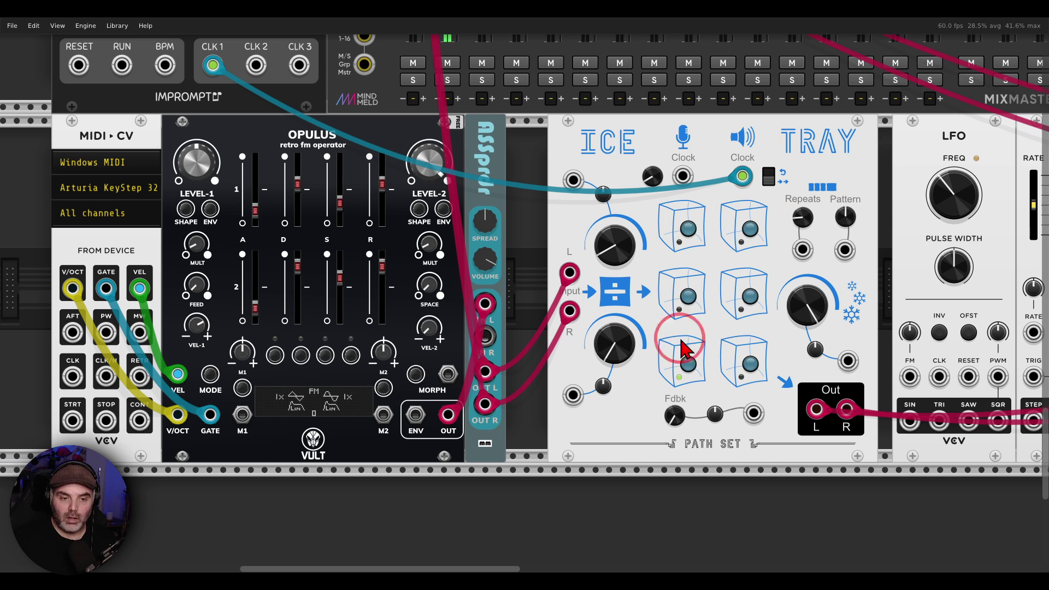
pyautogui.moveTo(842, 220); pyautogui.dragTo(842, 265)
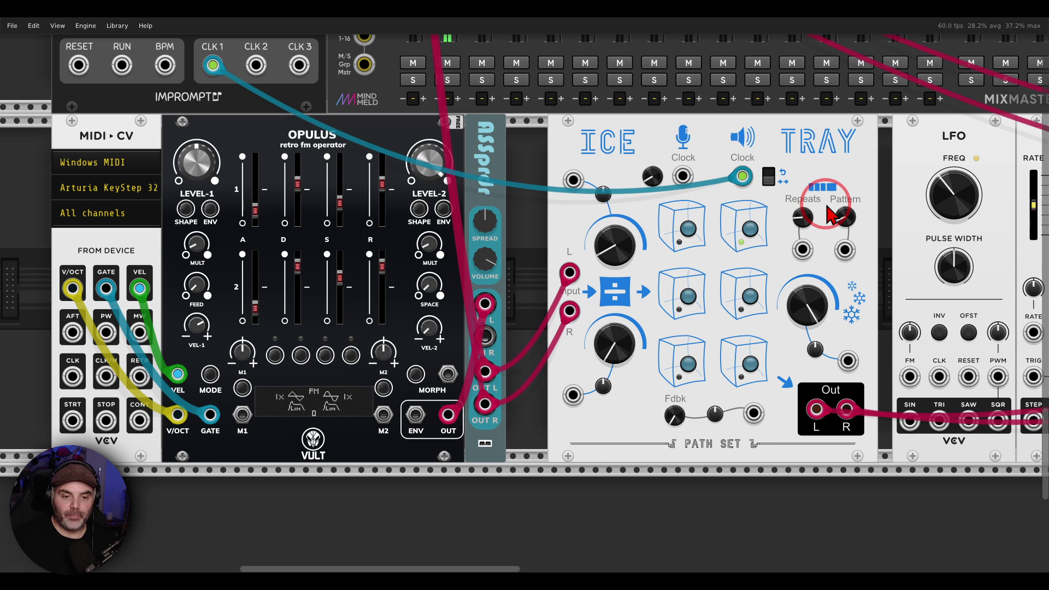
pyautogui.moveTo(828, 213); pyautogui.dragTo(825, 221)
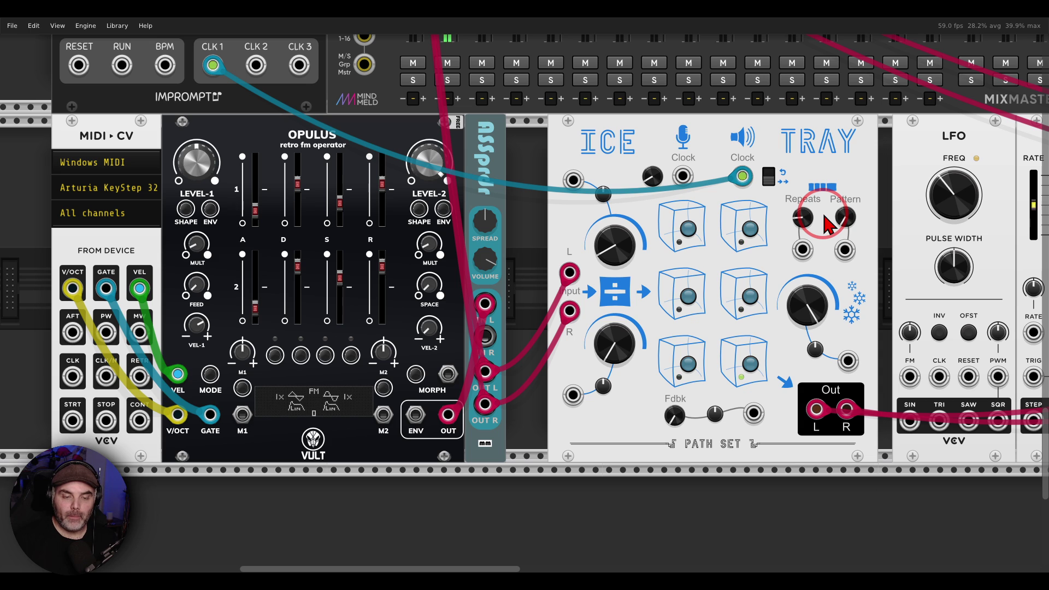
pyautogui.moveTo(842, 221); pyautogui.dragTo(843, 164)
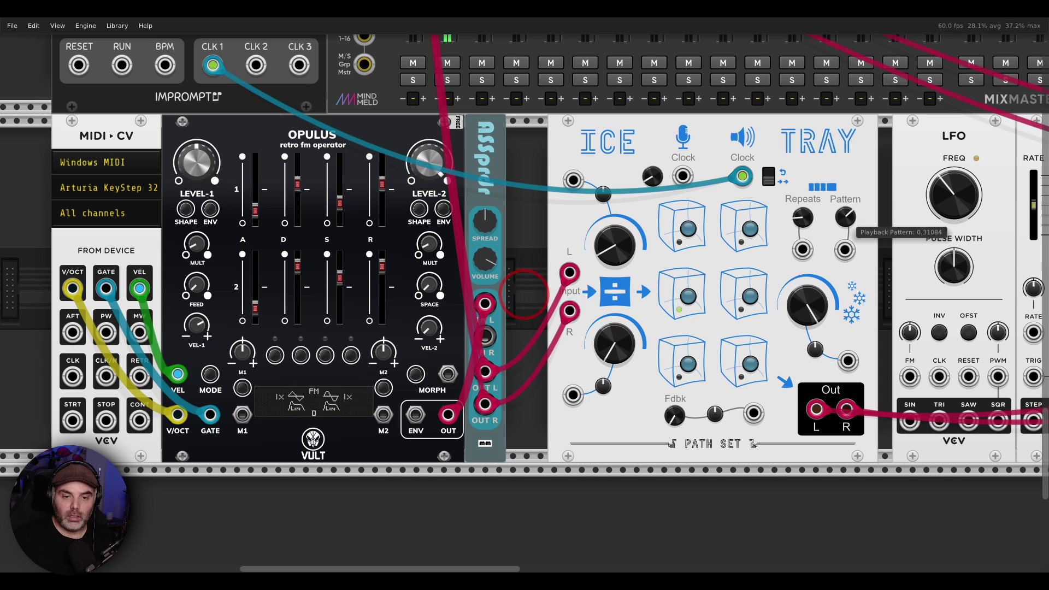
pyautogui.moveTo(842, 221); pyautogui.dragTo(841, 196)
pyautogui.click(842, 222)
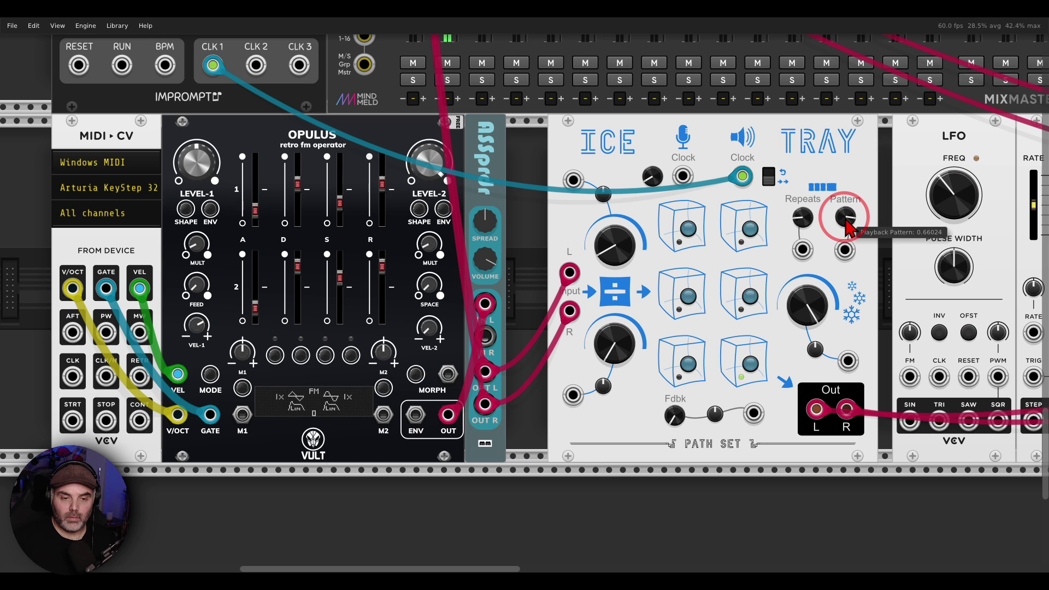
pyautogui.moveTo(845, 219); pyautogui.dragTo(845, 196)
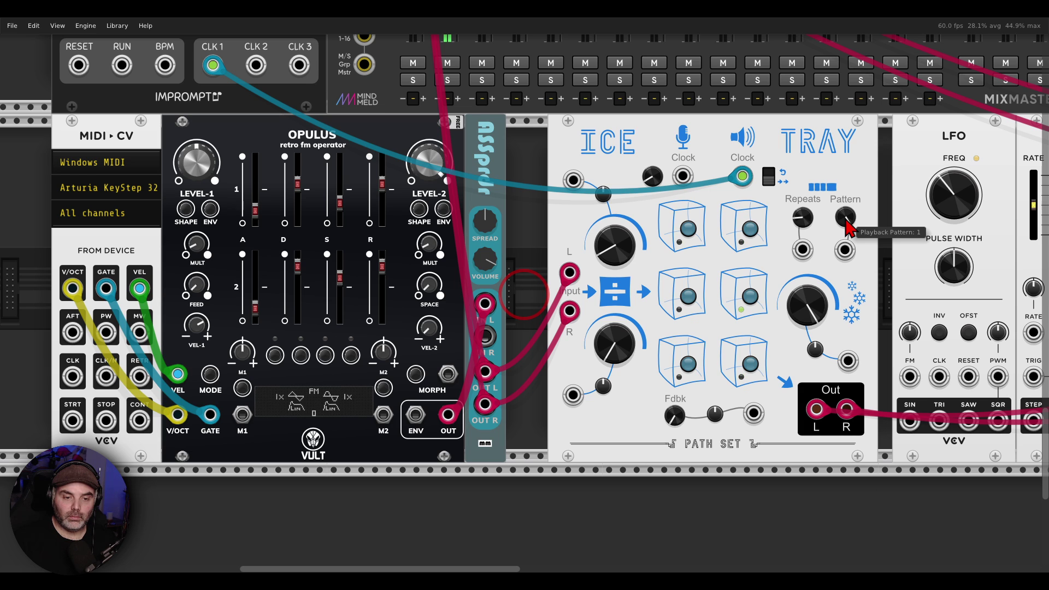
pyautogui.click(845, 219)
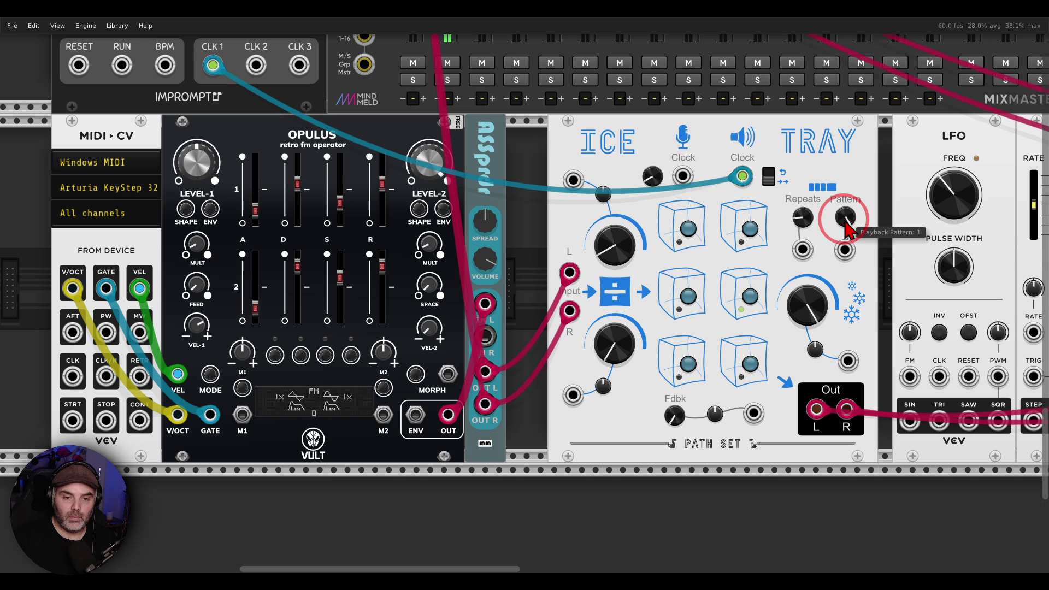
# Step: Replace Ice Tray's Playback Clock cable with one from the LFO's square output
pyautogui.rightClick(789, 155)
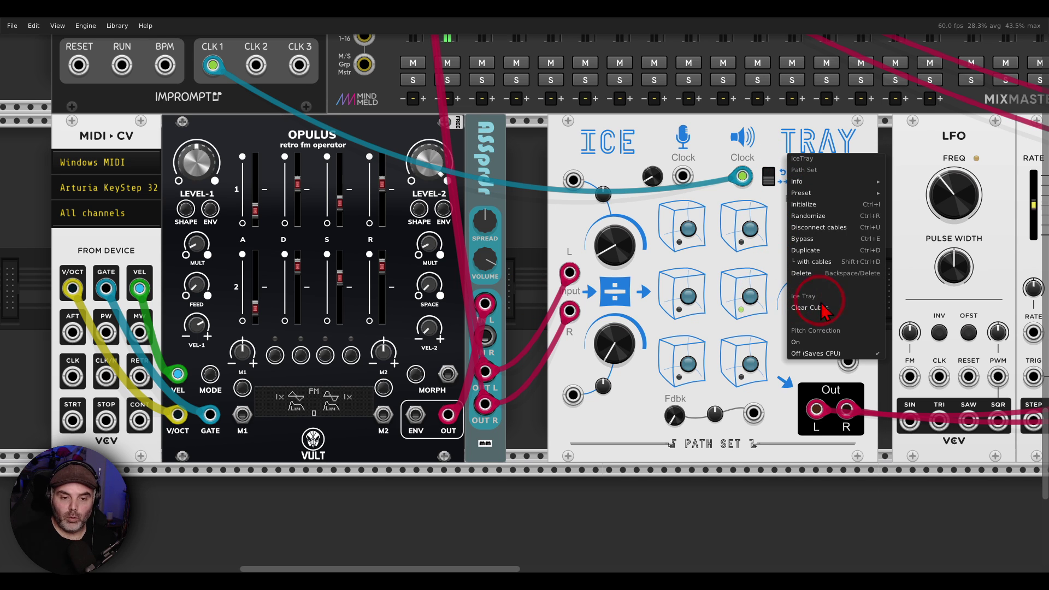
pyautogui.click(726, 156)
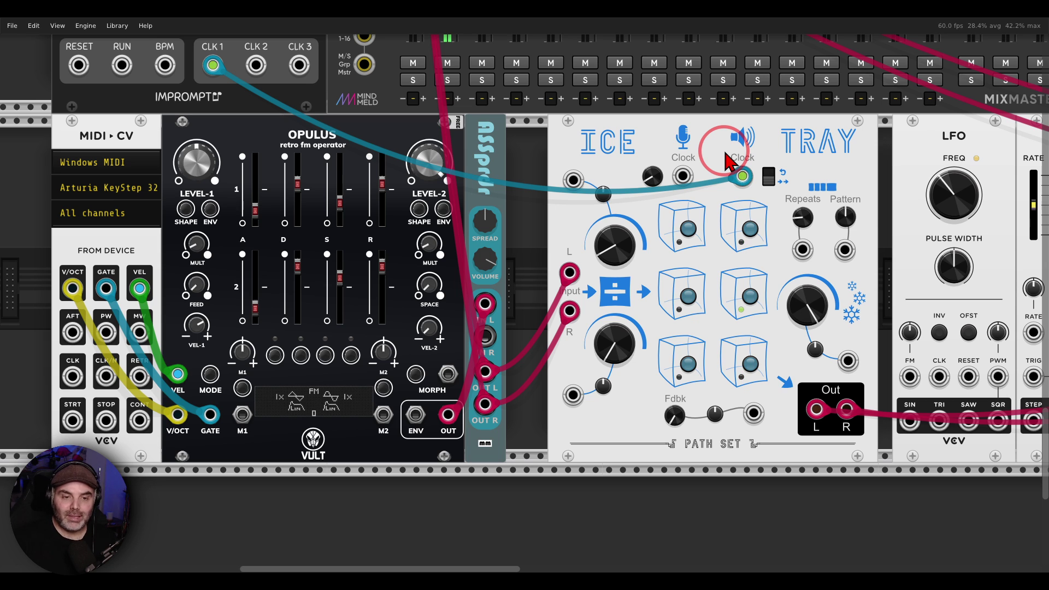
pyautogui.moveTo(742, 176); pyautogui.dragTo(716, 152)
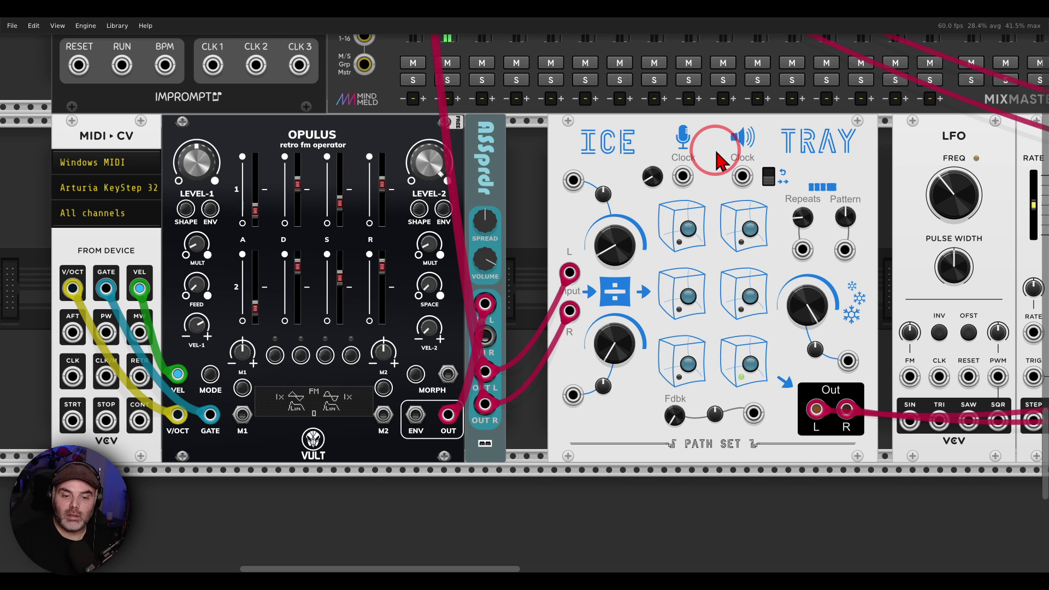
pyautogui.moveTo(998, 421); pyautogui.dragTo(742, 179)
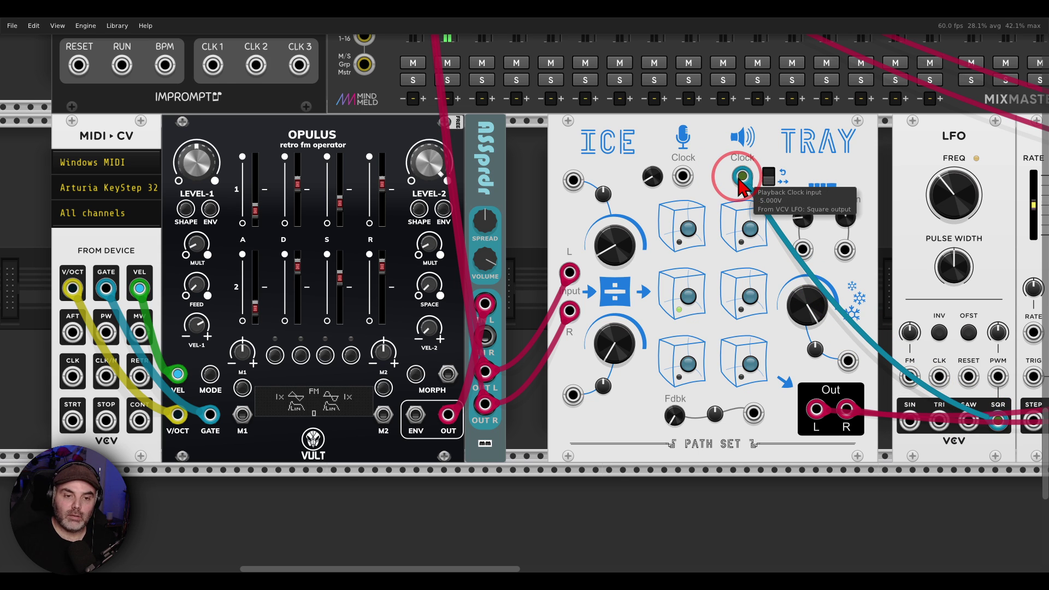
pyautogui.hscroll(5, 710, 183)
pyautogui.hscroll(-1, 618, 185)
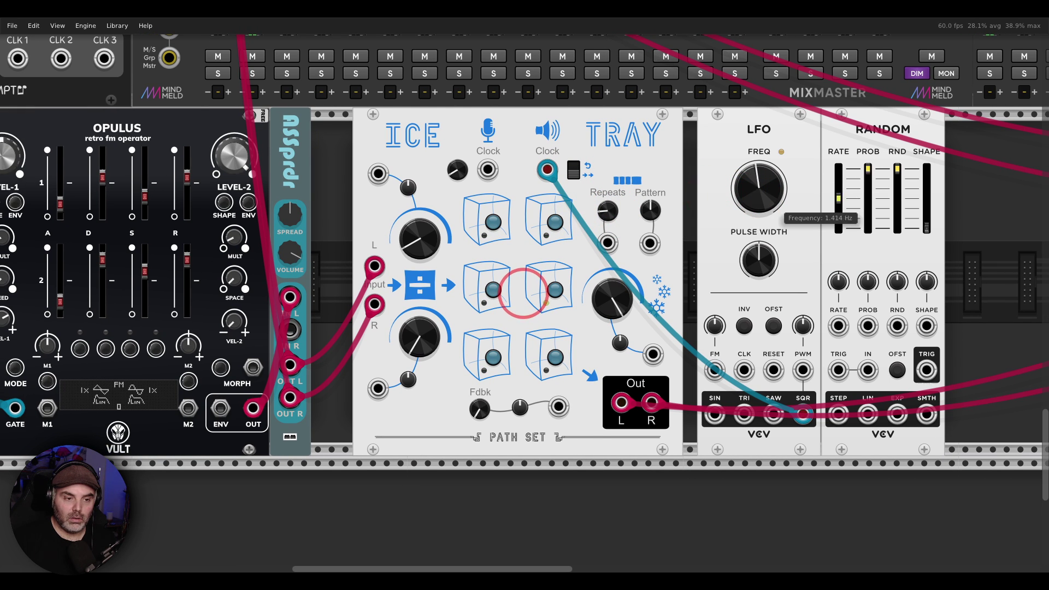
# Step: Vary the LFO frequency through about 19.6 Hz and 29 Hz while raising the Playback Repeat Count to about 7.39 and lowering it again
pyautogui.moveTo(764, 202); pyautogui.dragTo(763, 184)
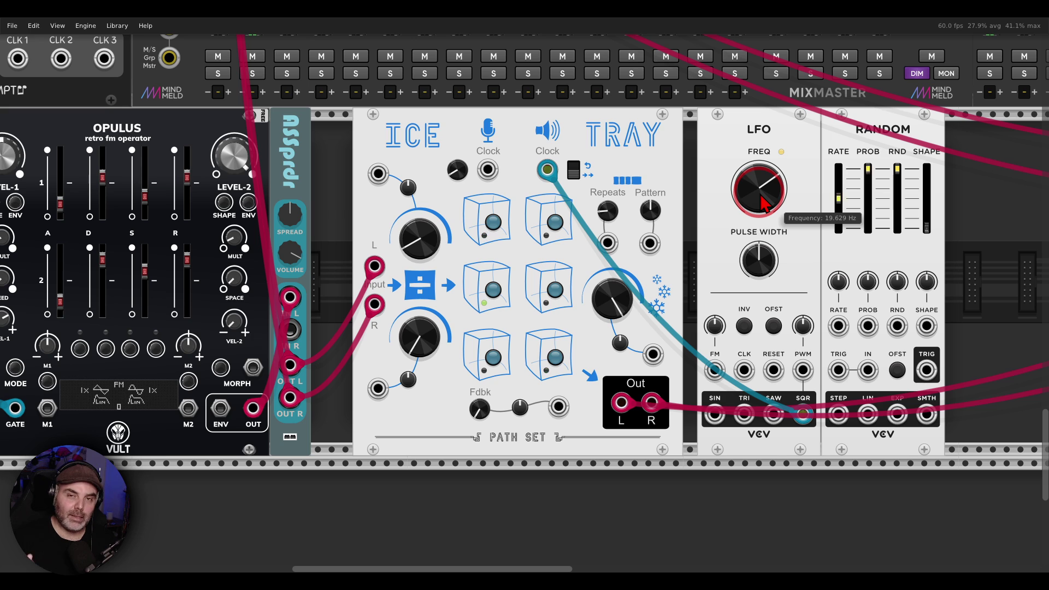
pyautogui.moveTo(763, 202); pyautogui.dragTo(763, 185)
pyautogui.moveTo(608, 211); pyautogui.dragTo(607, 203)
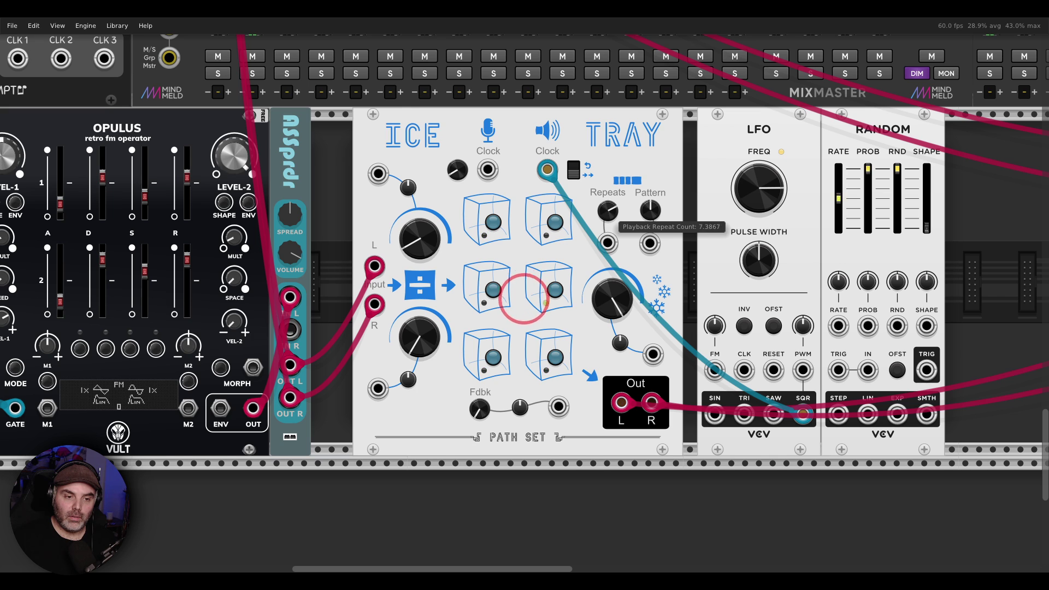
pyautogui.moveTo(607, 211)
pyautogui.mouseDown()
pyautogui.moveTo(617, 224)
pyautogui.moveTo(520, 293)
pyautogui.moveTo(524, 302)
pyautogui.moveTo(520, 292)
pyautogui.moveTo(617, 224)
pyautogui.moveTo(614, 216)
pyautogui.moveTo(523, 298)
pyautogui.moveTo(611, 215)
pyautogui.mouseUp()
pyautogui.moveTo(759, 188); pyautogui.dragTo(524, 299)
pyautogui.moveTo(608, 210); pyautogui.dragTo(522, 293)
pyautogui.moveTo(755, 195); pyautogui.dragTo(523, 291)
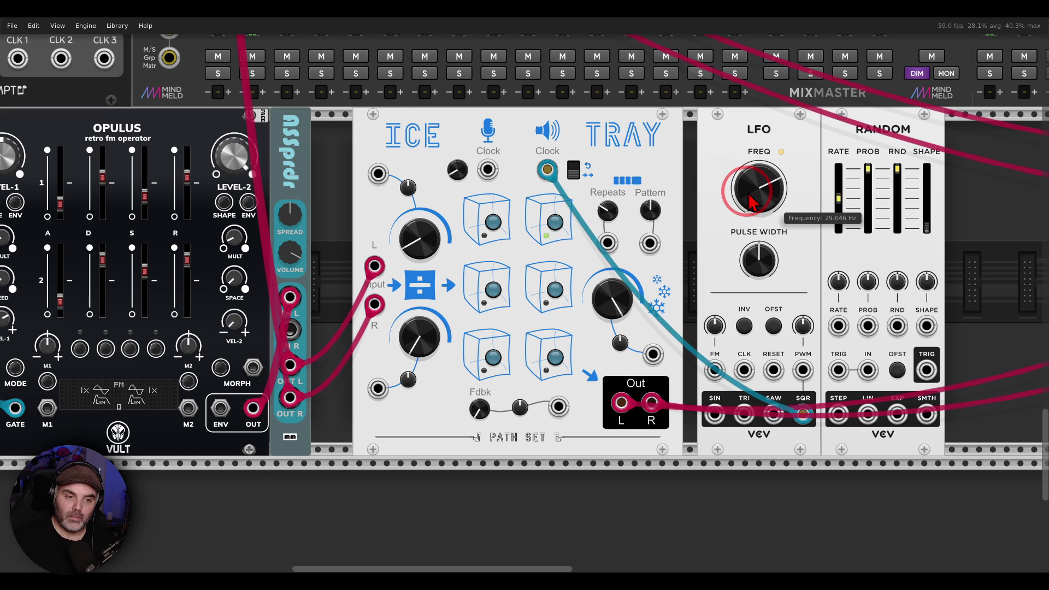
pyautogui.moveTo(750, 192); pyautogui.dragTo(523, 295)
pyautogui.moveTo(610, 213); pyautogui.dragTo(521, 295)
pyautogui.click(693, 240)
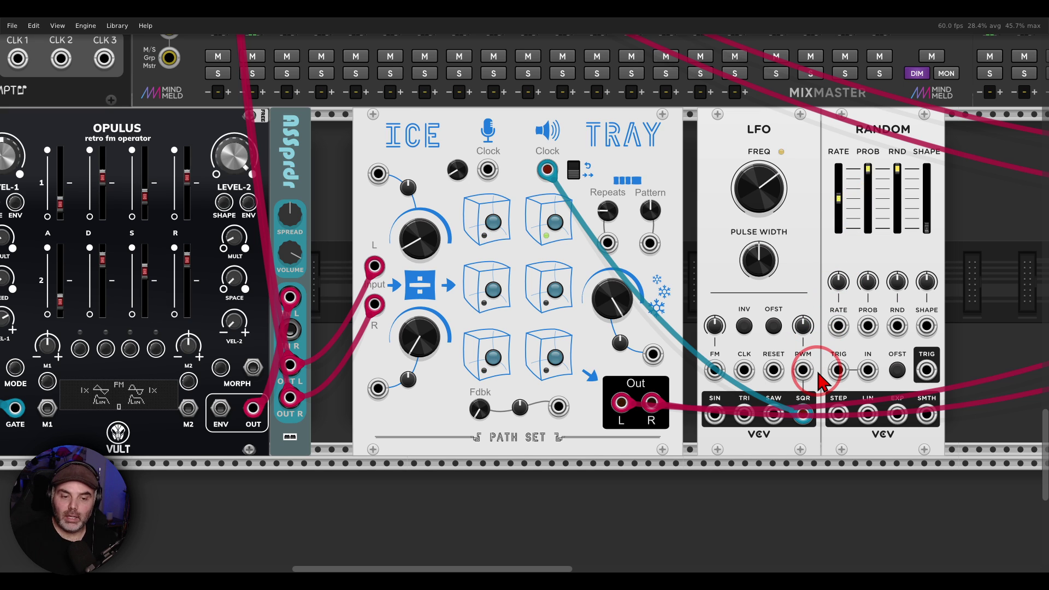
# Step: Patch the LFO's square output to the Random module's trigger input
pyautogui.rightClick(838, 370)
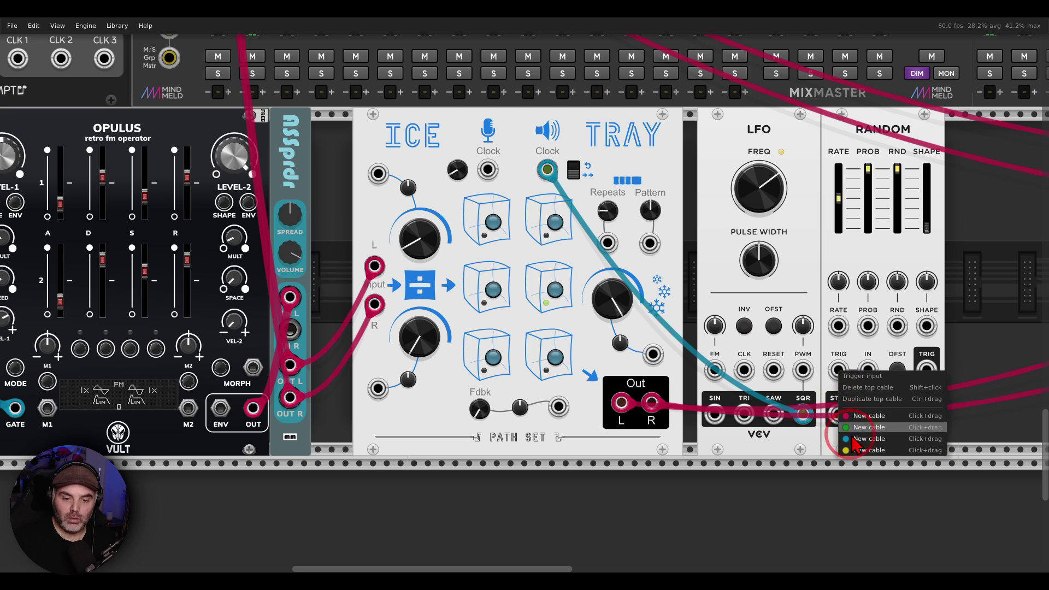
pyautogui.moveTo(851, 441); pyautogui.dragTo(820, 426)
pyautogui.click(804, 413)
# Step: Patch Random's stepped output to the LFO's FM input and set the frequency modulation to about 31.5%
pyautogui.rightClick(841, 414)
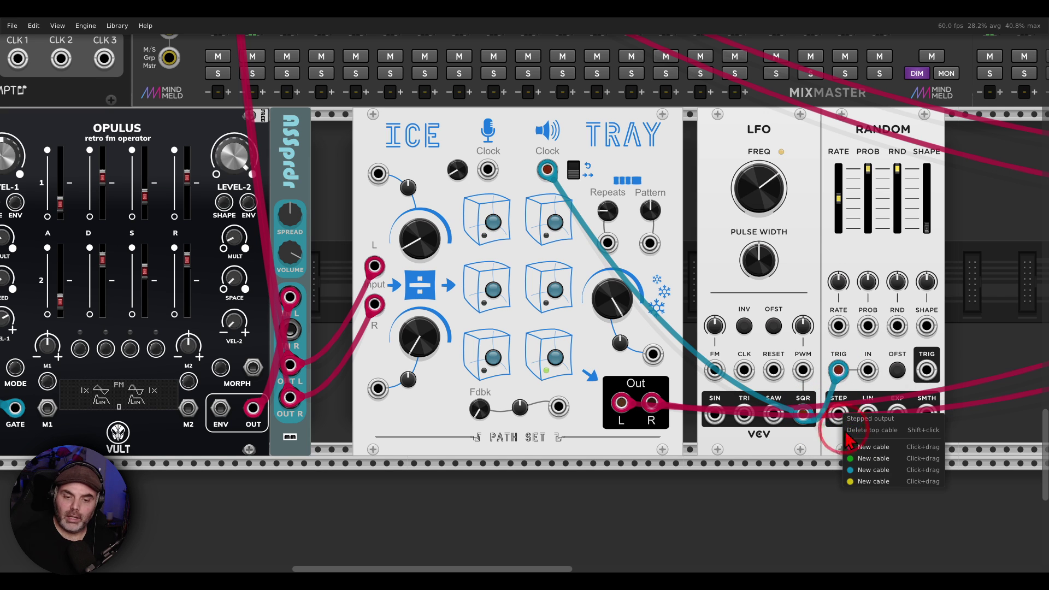
pyautogui.click(854, 467)
pyautogui.click(715, 370)
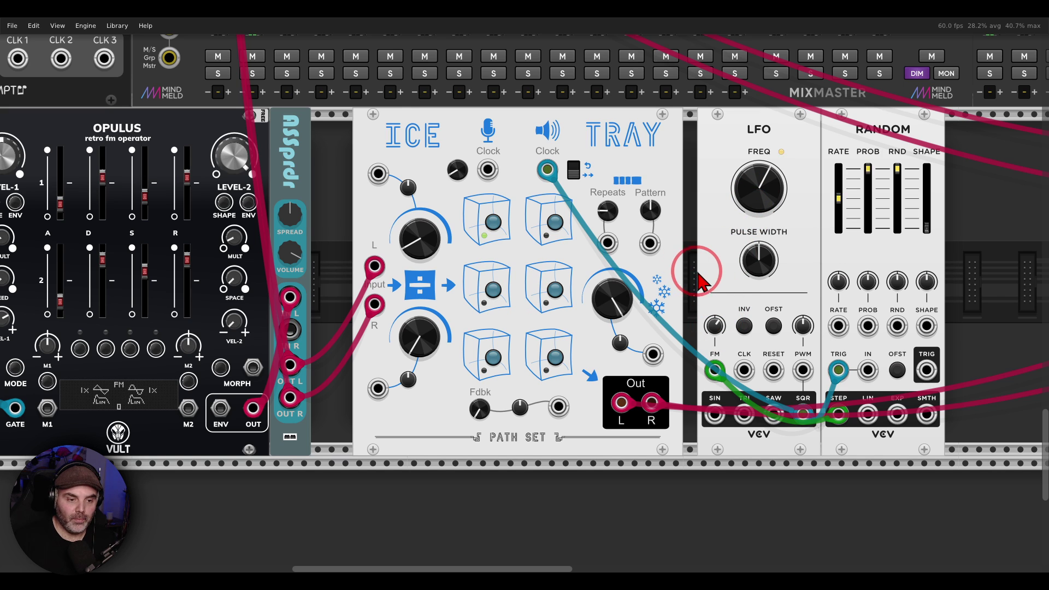
pyautogui.click(713, 326)
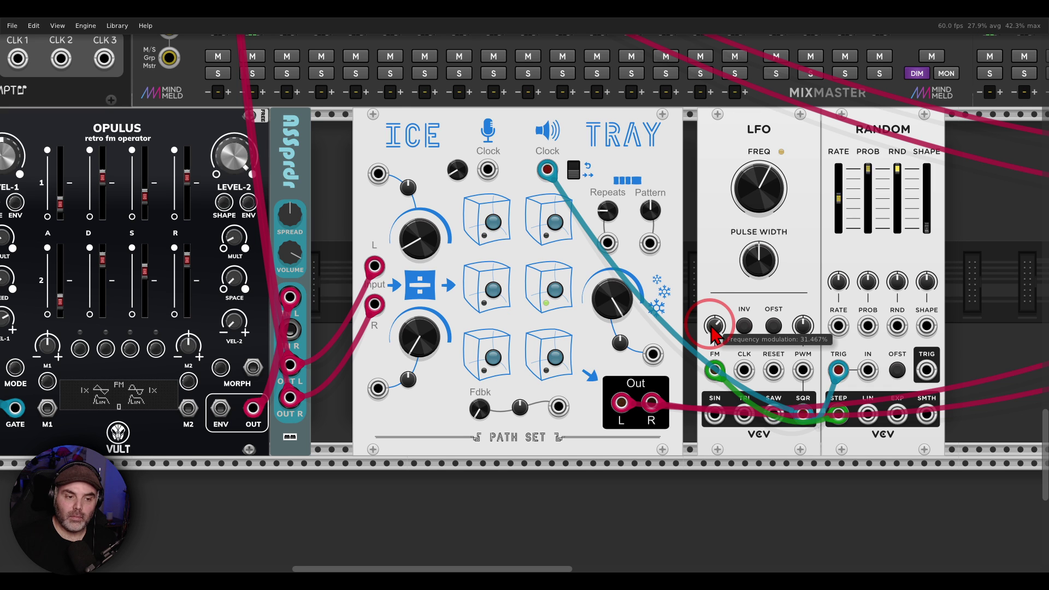
# Step: Adjust Ice Tray's Playback Pattern
pyautogui.moveTo(613, 241); pyautogui.dragTo(824, 241)
pyautogui.click(866, 211)
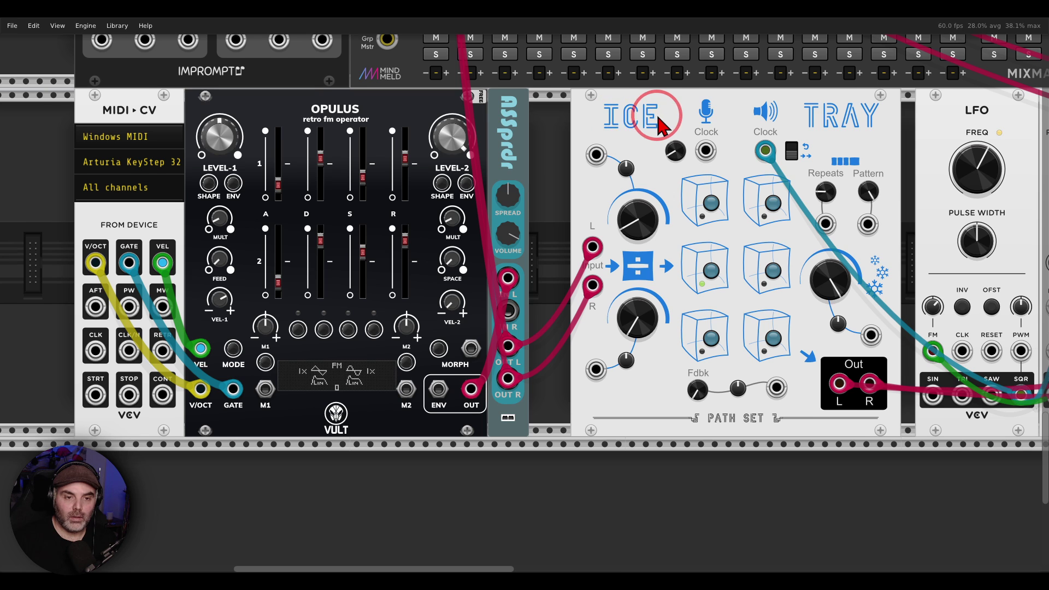
pyautogui.moveTo(657, 117); pyautogui.dragTo(626, 126)
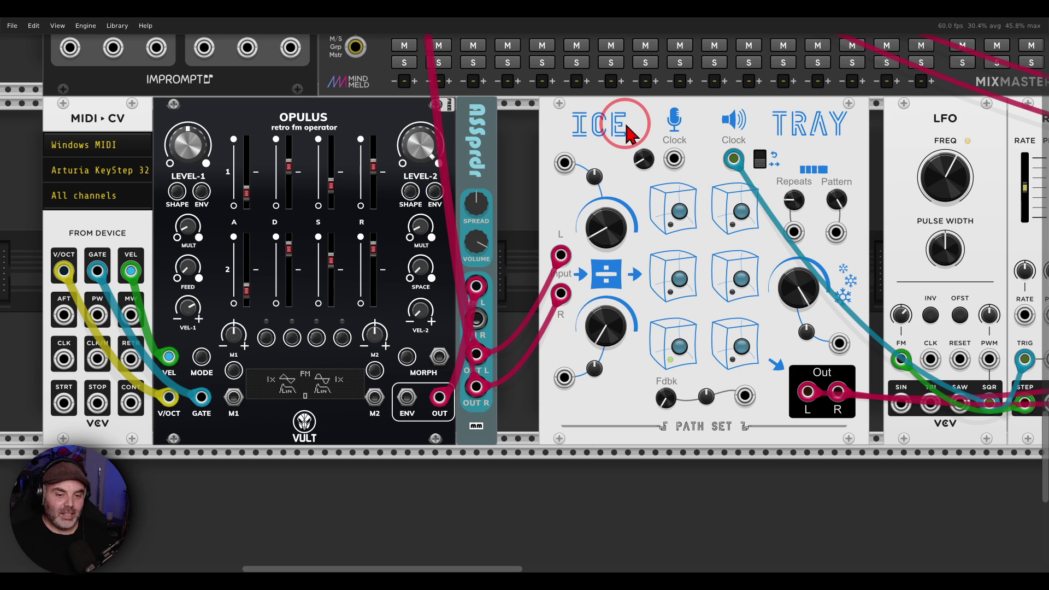
# Step: Mute channels 01 and 02 on the MixMaster
pyautogui.click(439, 45)
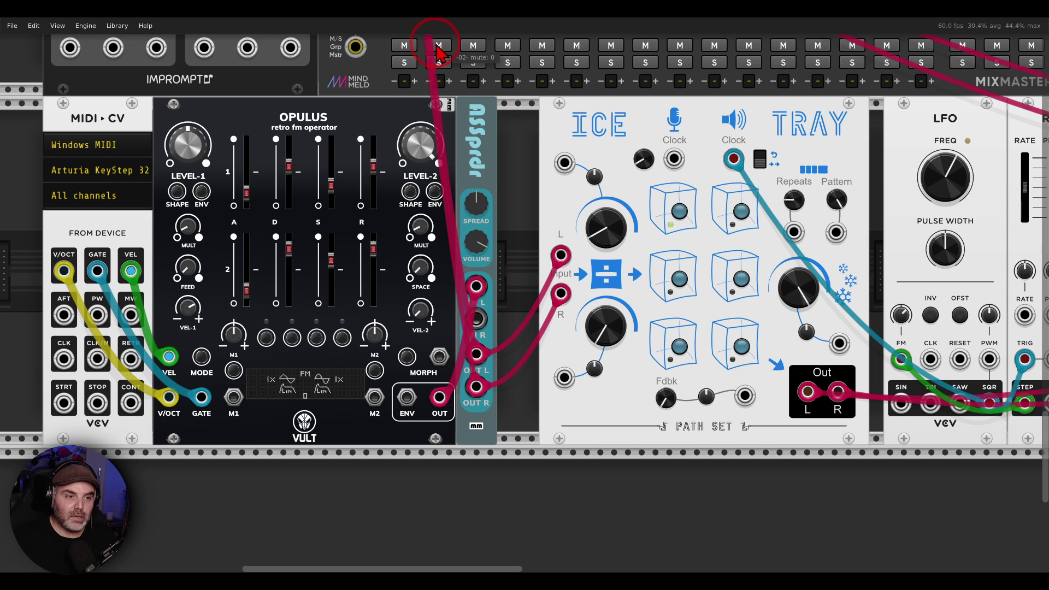
pyautogui.click(405, 45)
pyautogui.click(484, 134)
pyautogui.click(509, 166)
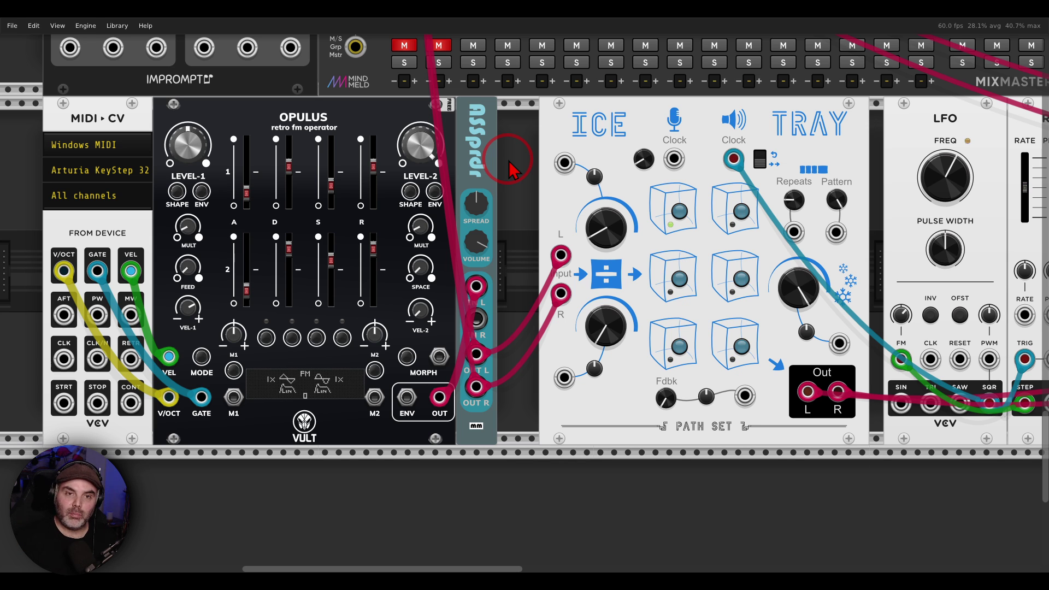
# Step: Examine the demo patch in the upper row, from the CLKD and Glass Pane modules through Ice Tray to mix4
pyautogui.scroll(10, 513, 169)
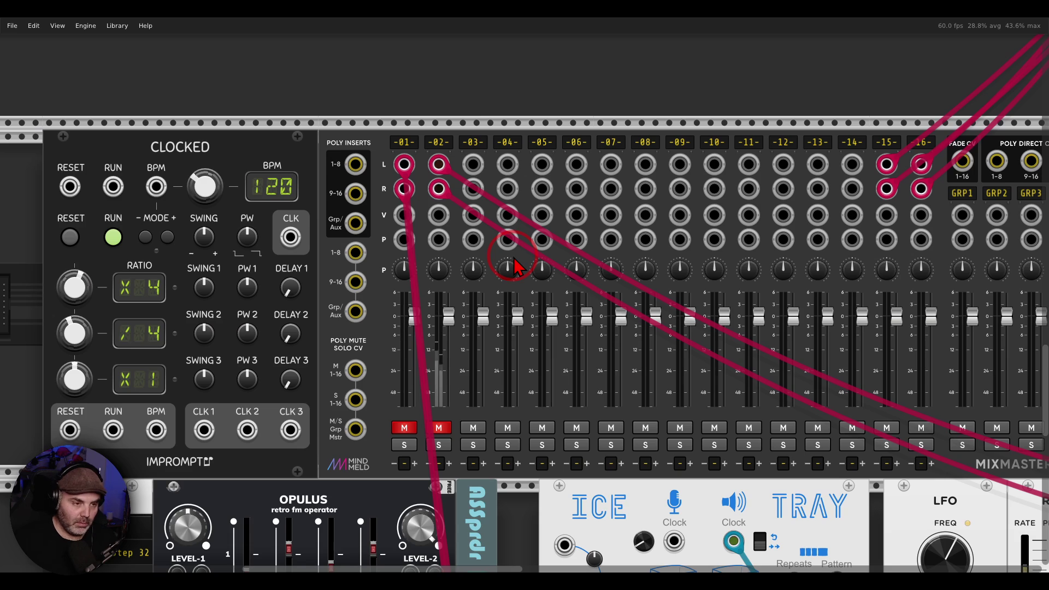
pyautogui.scroll(-3, 514, 265)
pyautogui.scroll(10, 513, 265)
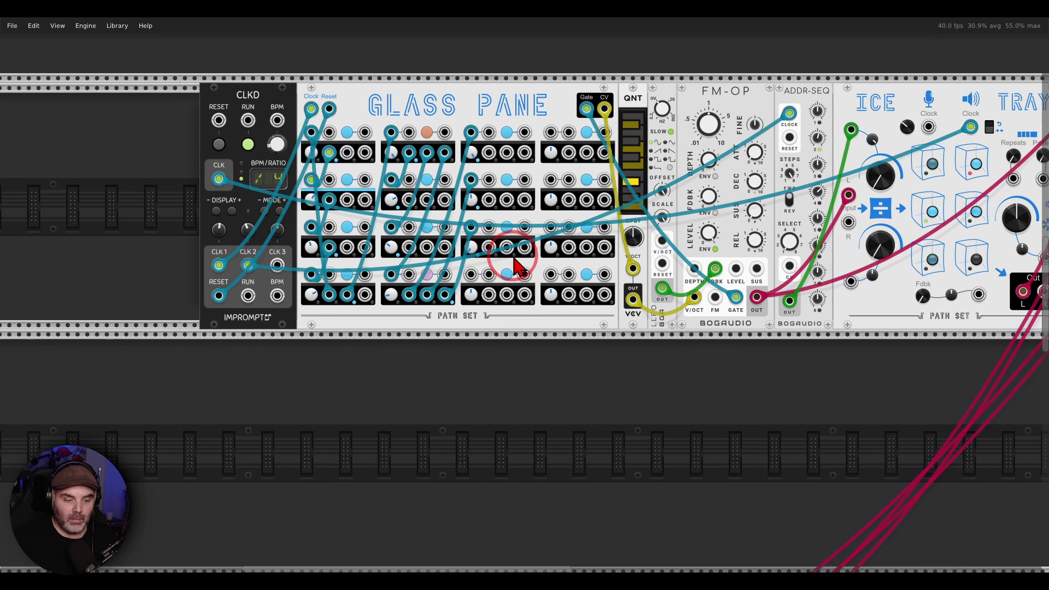
pyautogui.scroll(1, 513, 257)
pyautogui.moveTo(533, 98)
pyautogui.mouseDown()
pyautogui.moveTo(326, 134)
pyautogui.moveTo(579, 73)
pyautogui.moveTo(547, 85)
pyautogui.mouseUp()
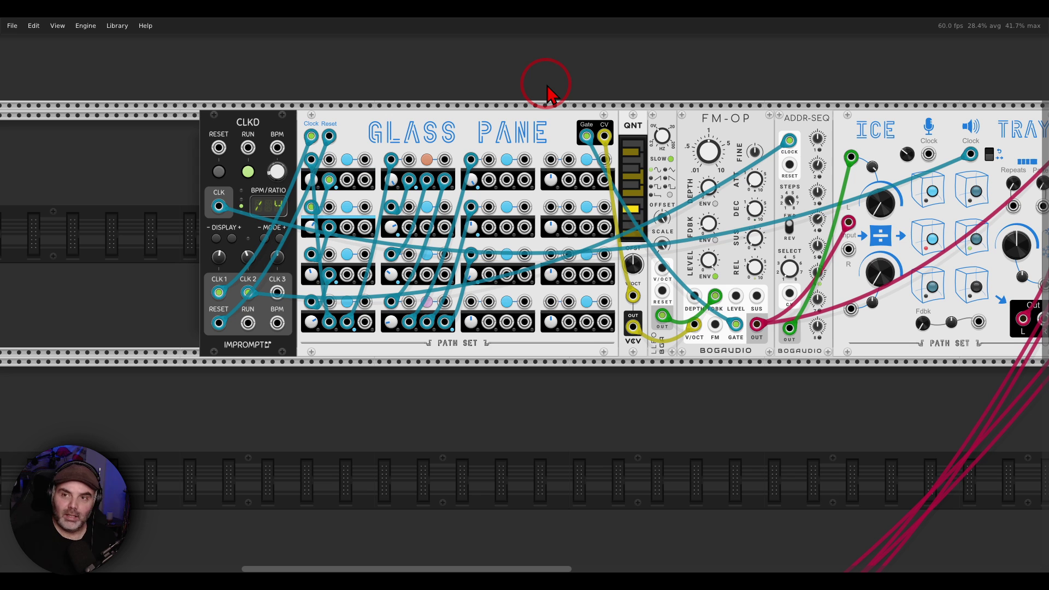
pyautogui.moveTo(549, 93); pyautogui.dragTo(414, 88)
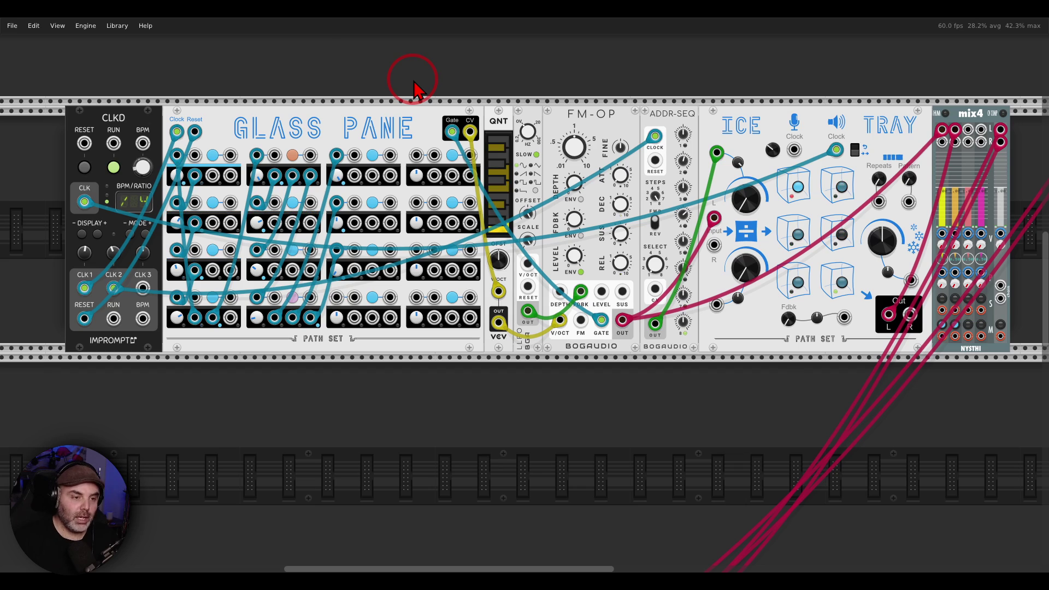
# Step: Search the module browser for "path", look through the Path Set modules, and return to the demo patch
pyautogui.rightClick(414, 87)
pyautogui.write('path')
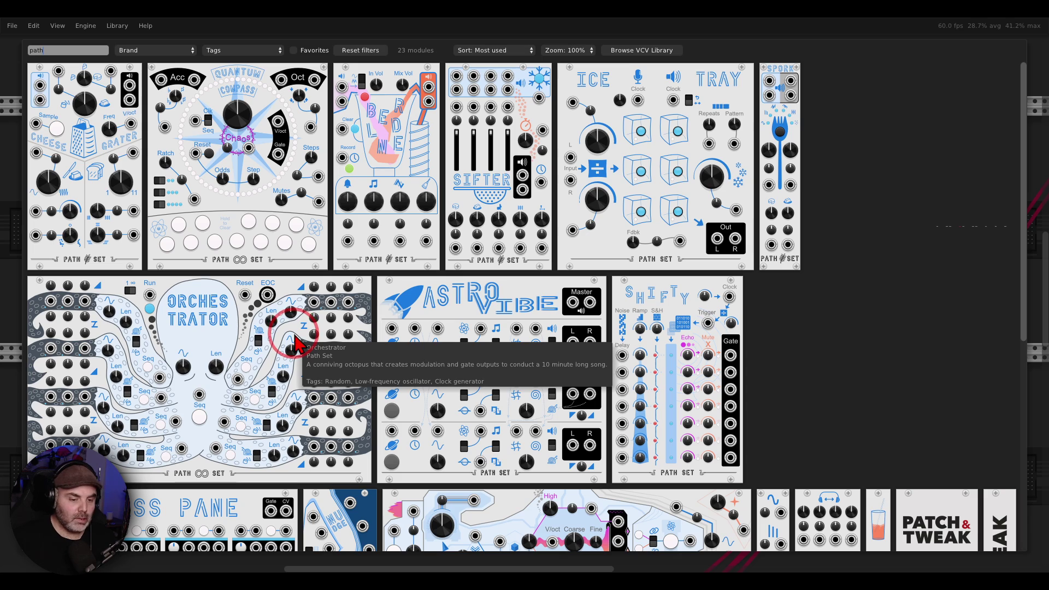
pyautogui.scroll(-5, 298, 345)
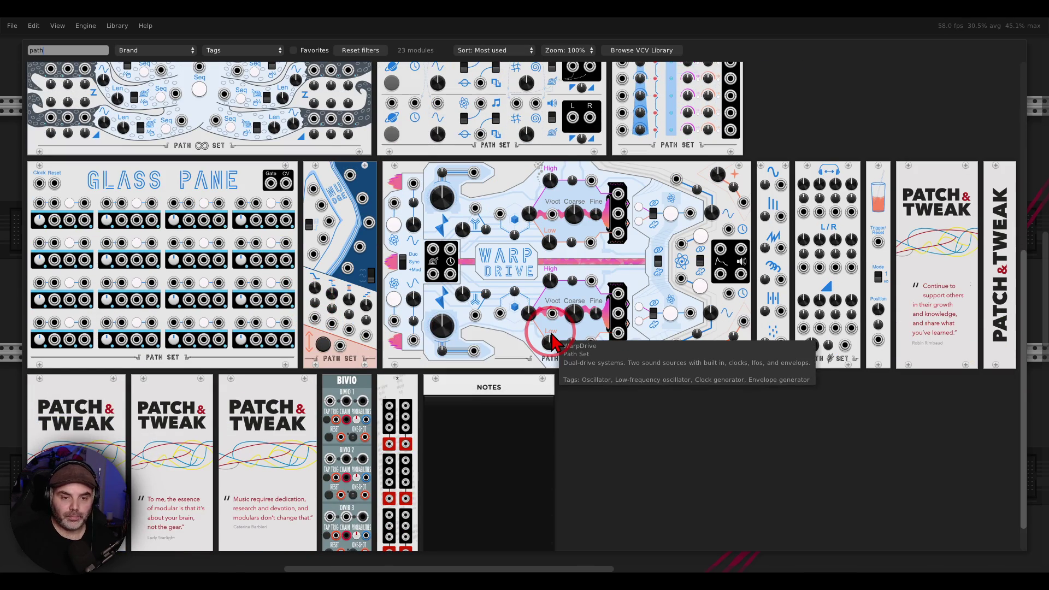
pyautogui.scroll(5, 552, 343)
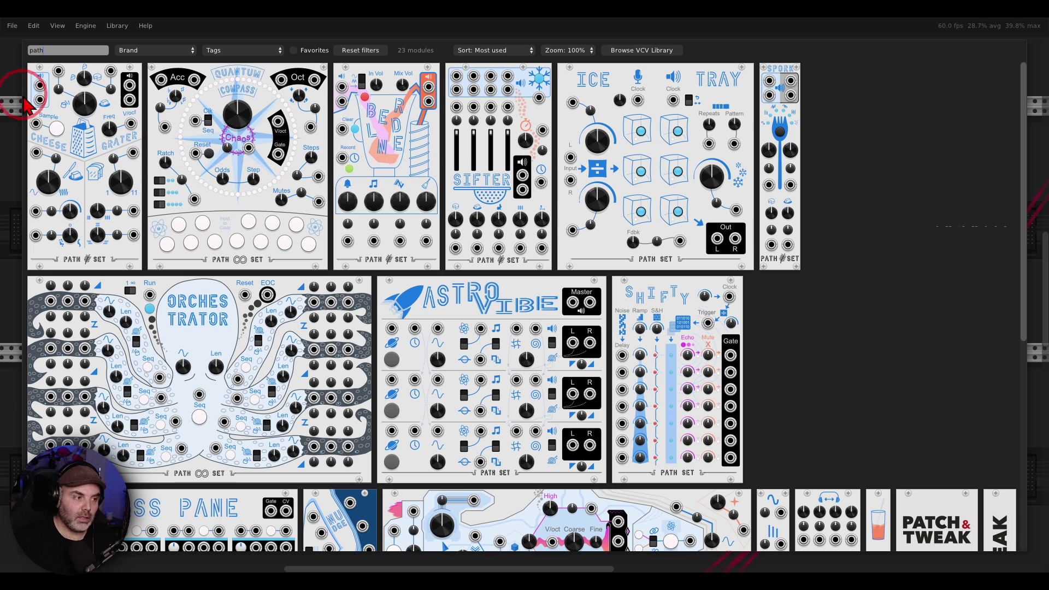
pyautogui.click(17, 101)
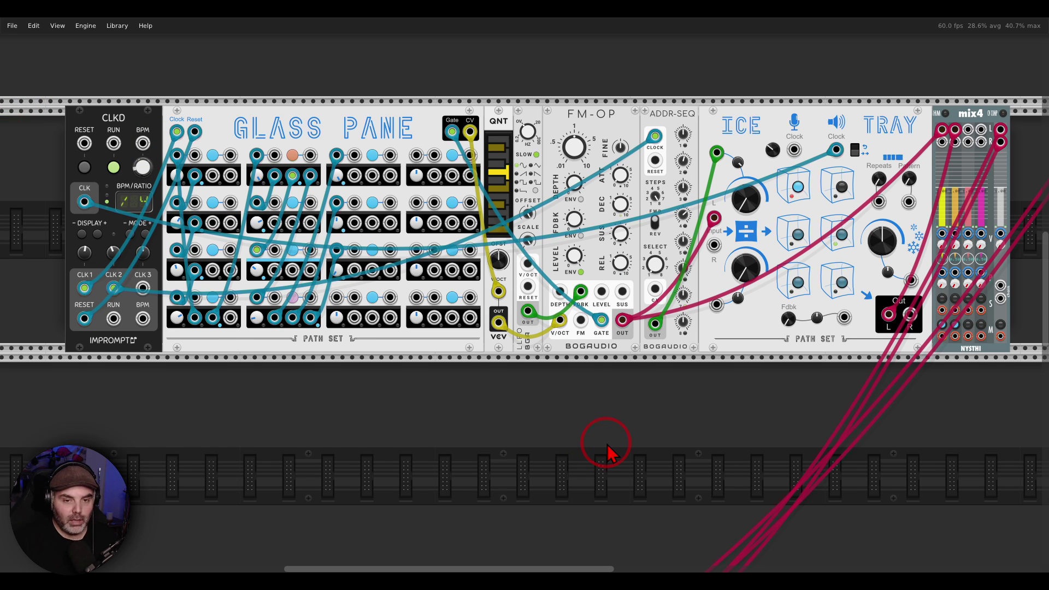
pyautogui.moveTo(606, 443); pyautogui.dragTo(600, 441)
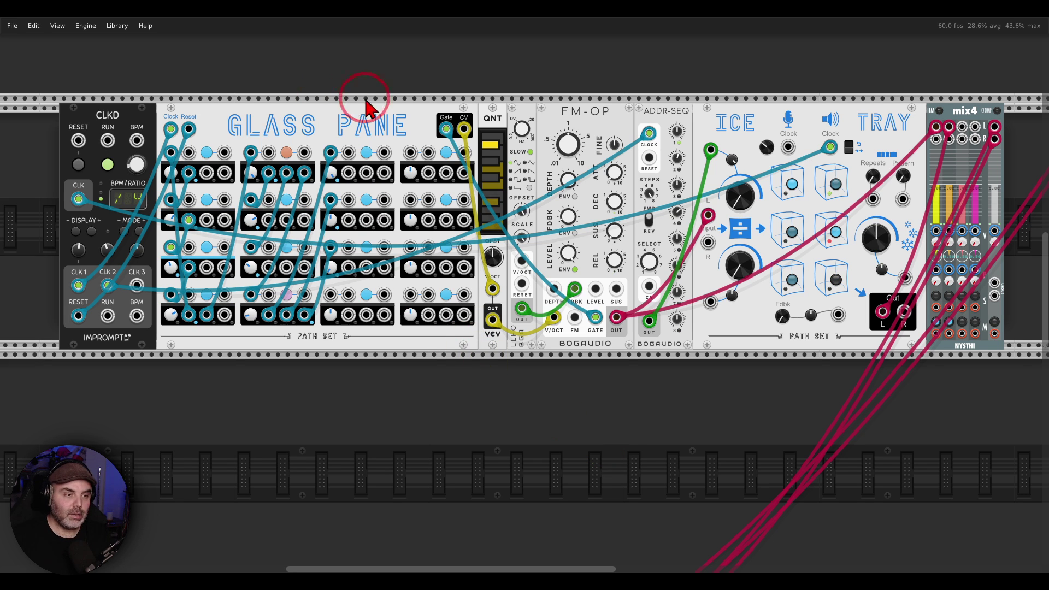
# Step: Examine the Glass Pane patch through FM-OP and ADDR-SEQ to Ice Tray, including its Frozen Percent control and the CV input fed by ADDR-SEQ
pyautogui.moveTo(368, 99)
pyautogui.mouseDown()
pyautogui.moveTo(337, 171)
pyautogui.moveTo(389, 76)
pyautogui.moveTo(523, 113)
pyautogui.mouseUp()
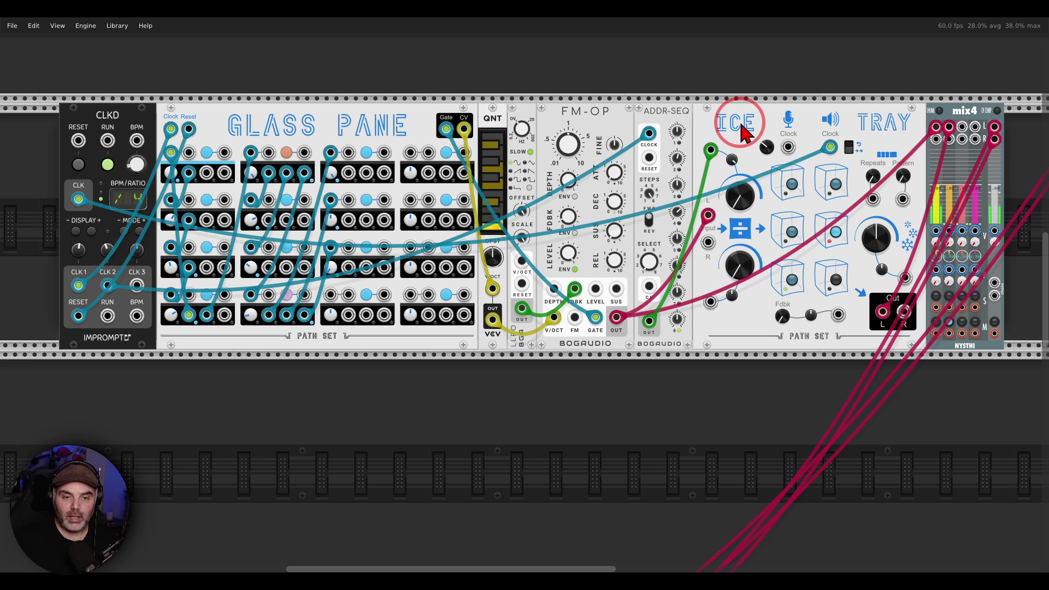
pyautogui.moveTo(756, 331); pyautogui.dragTo(638, 322)
pyautogui.scroll(2, 754, 223)
pyautogui.moveTo(757, 213); pyautogui.dragTo(733, 245)
pyautogui.moveTo(746, 259)
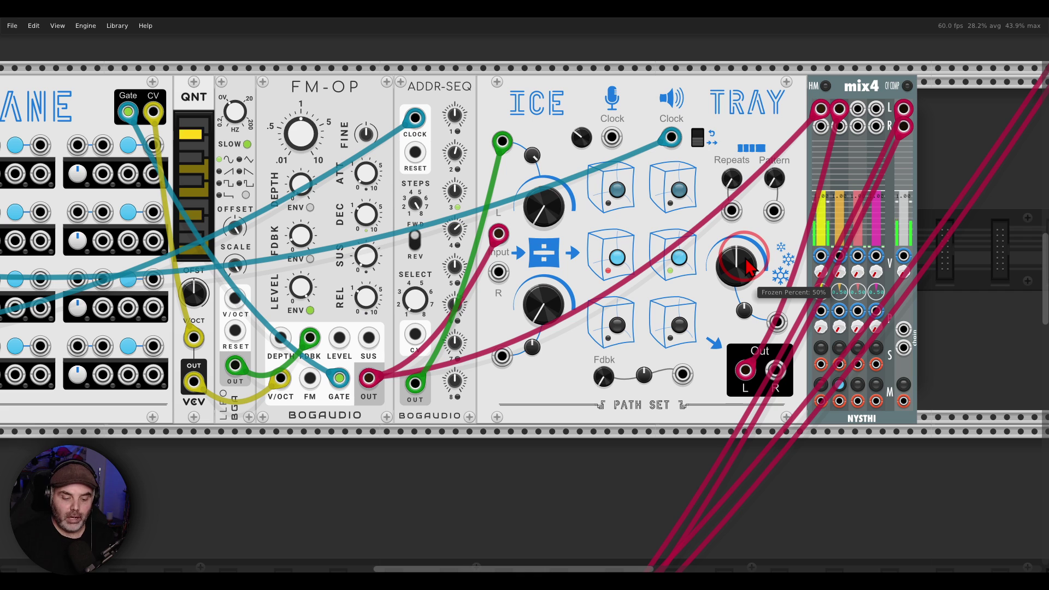
pyautogui.moveTo(536, 134)
pyautogui.mouseDown()
pyautogui.moveTo(470, 153)
pyautogui.moveTo(544, 137)
pyautogui.mouseUp()
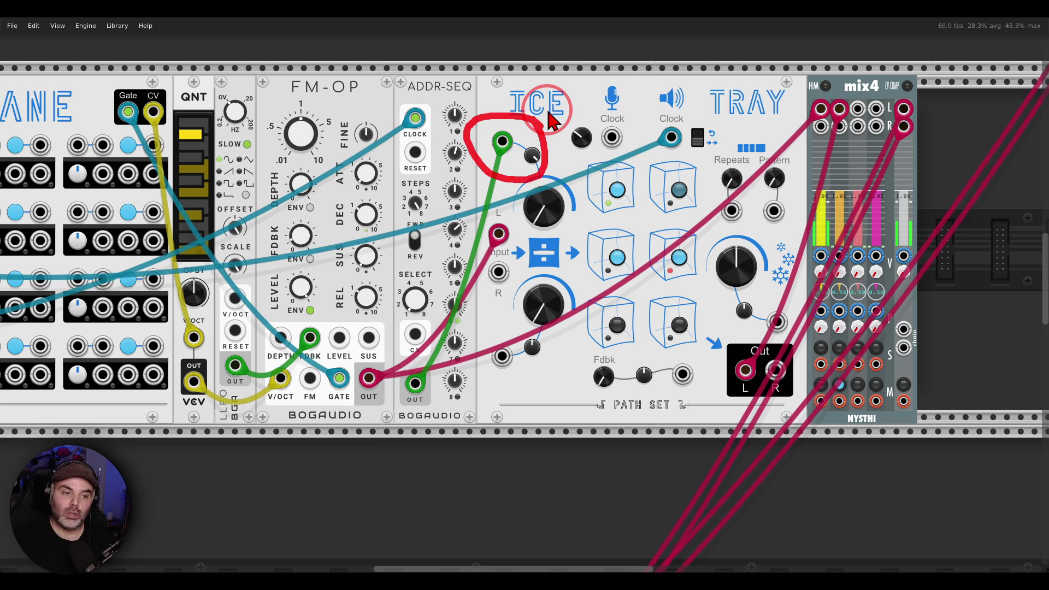
pyautogui.press('Escape')
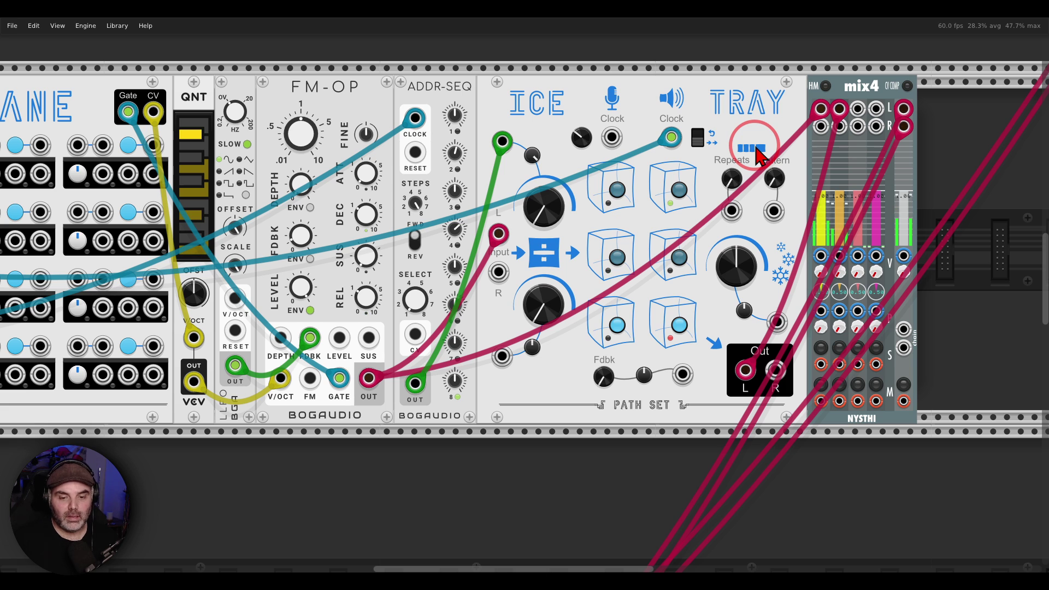
# Step: Mute the master output of the Glass Pane patch's mix4 and bring the zOù MAï drum patch into view
pyautogui.click(904, 385)
pyautogui.moveTo(478, 165); pyautogui.dragTo(638, 436)
pyautogui.moveTo(499, 147); pyautogui.dragTo(548, 237)
pyautogui.scroll(-1, 534, 213)
pyautogui.scroll(-2, 534, 221)
pyautogui.moveTo(520, 164); pyautogui.dragTo(624, 419)
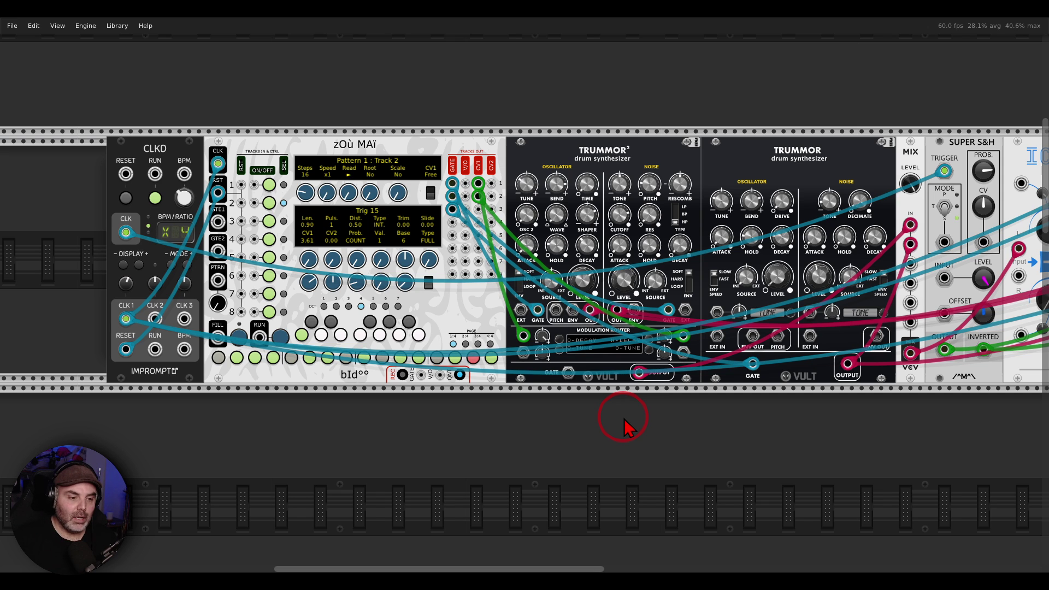
# Step: Unmute channels 1, 2 and 3 on the drum patch's mix4
pyautogui.moveTo(415, 137)
pyautogui.mouseDown()
pyautogui.moveTo(477, 153)
pyautogui.moveTo(527, 140)
pyautogui.moveTo(567, 172)
pyautogui.moveTo(540, 206)
pyautogui.moveTo(539, 154)
pyautogui.moveTo(673, 79)
pyautogui.moveTo(718, 138)
pyautogui.moveTo(739, 139)
pyautogui.moveTo(691, 156)
pyautogui.mouseUp()
pyautogui.press('Escape')
pyautogui.moveTo(779, 182); pyautogui.dragTo(399, 172)
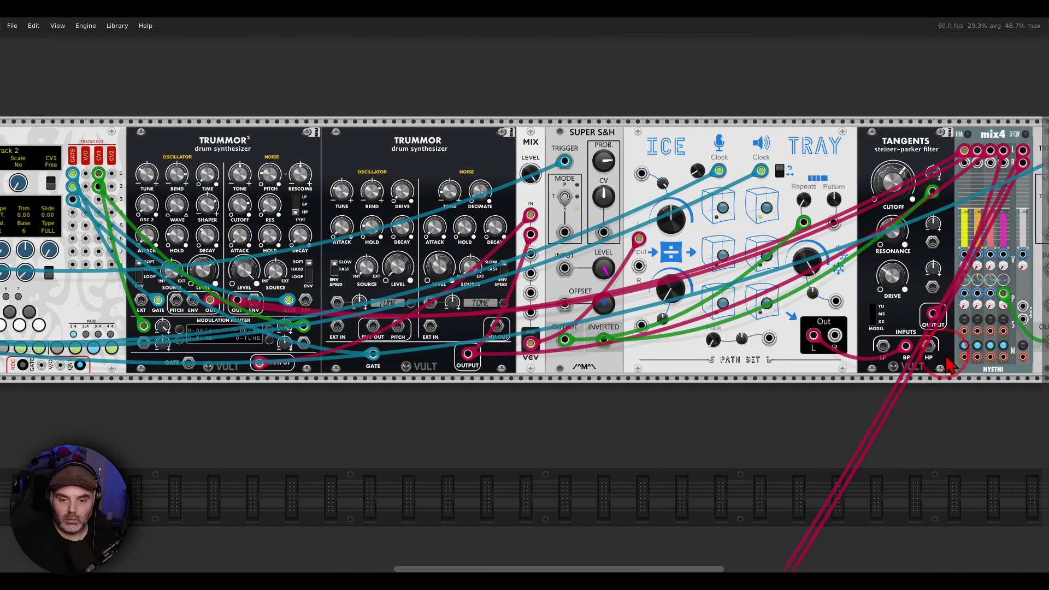
pyautogui.click(964, 346)
pyautogui.click(977, 346)
pyautogui.click(991, 345)
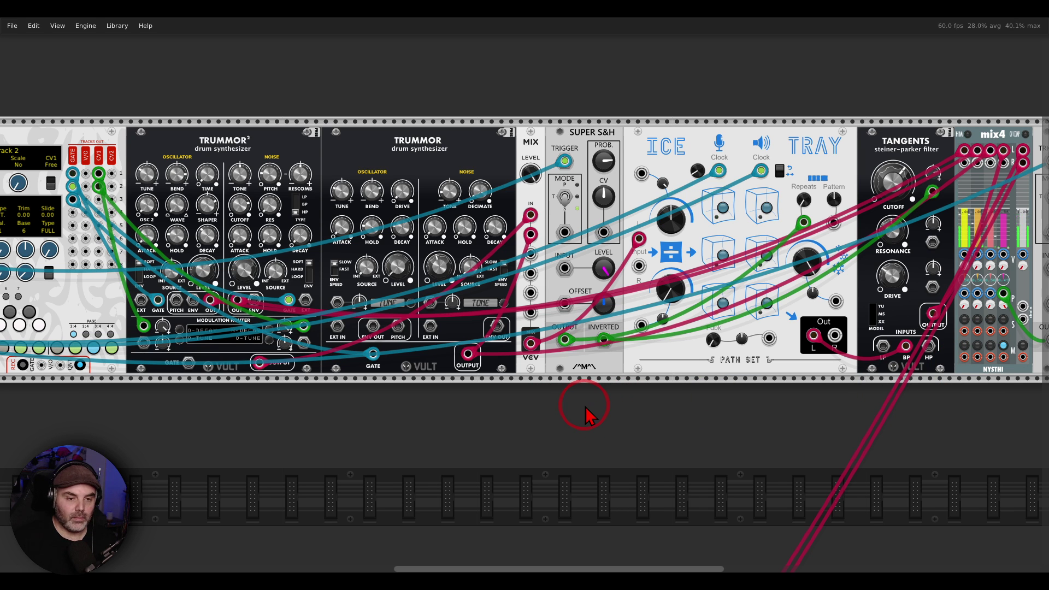
# Step: Unmute channel 4 on the drum patch's mix4
pyautogui.moveTo(585, 409); pyautogui.dragTo(373, 398)
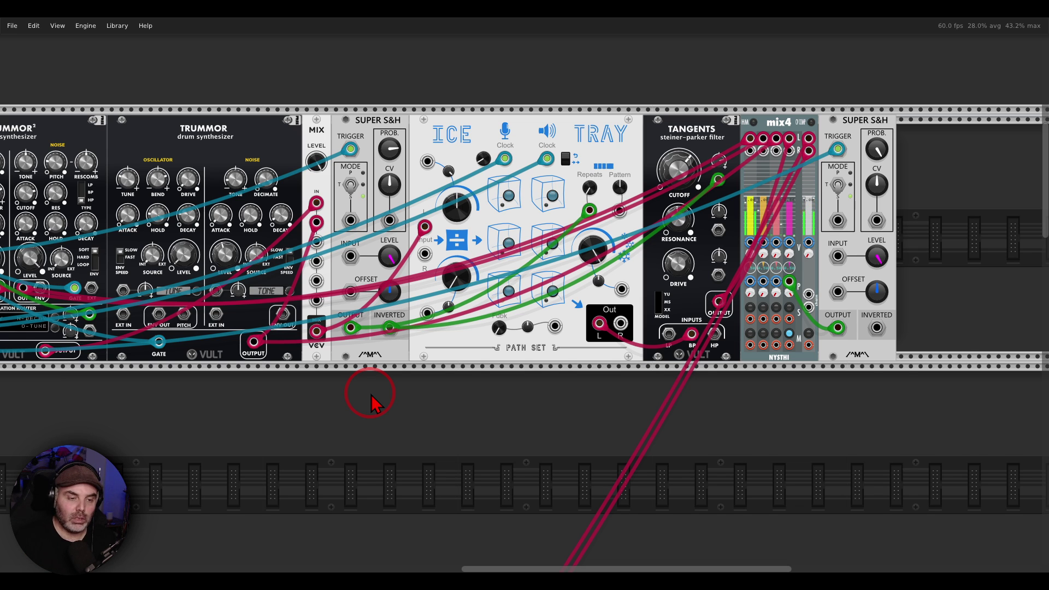
pyautogui.scroll(3, 598, 327)
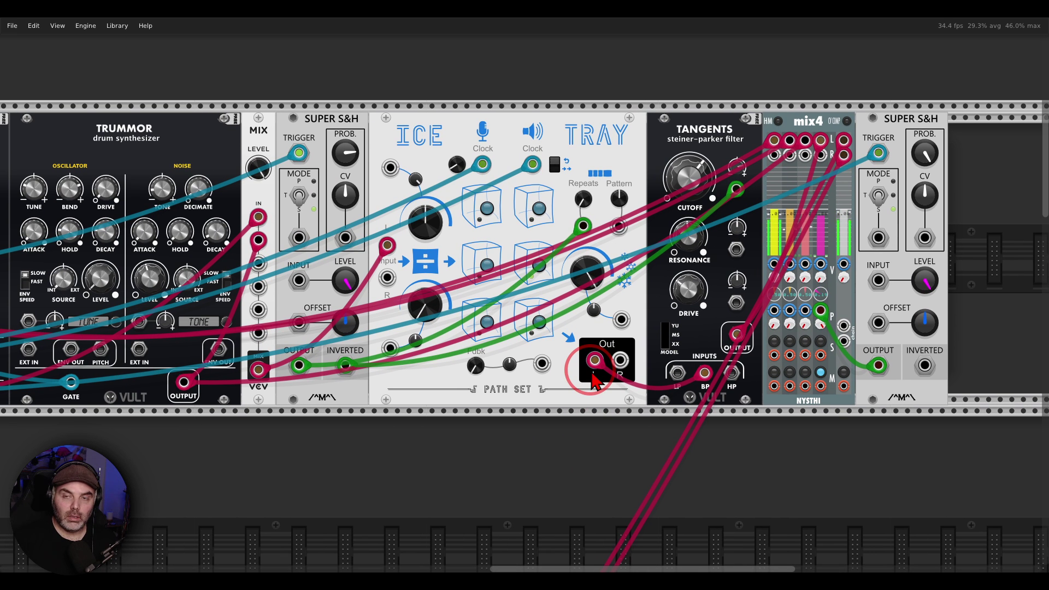
pyautogui.click(568, 378)
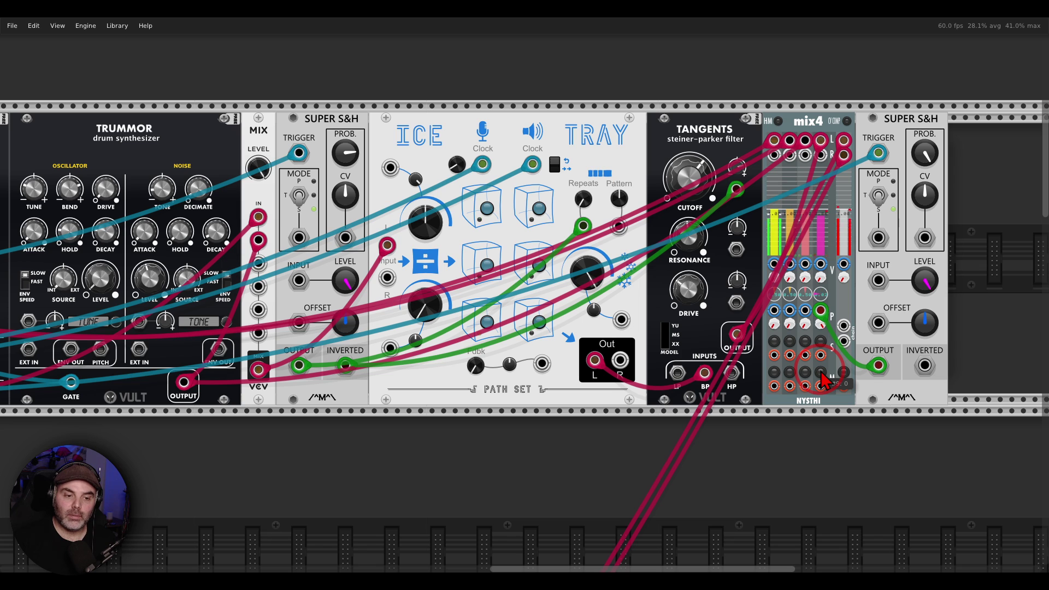
pyautogui.click(821, 342)
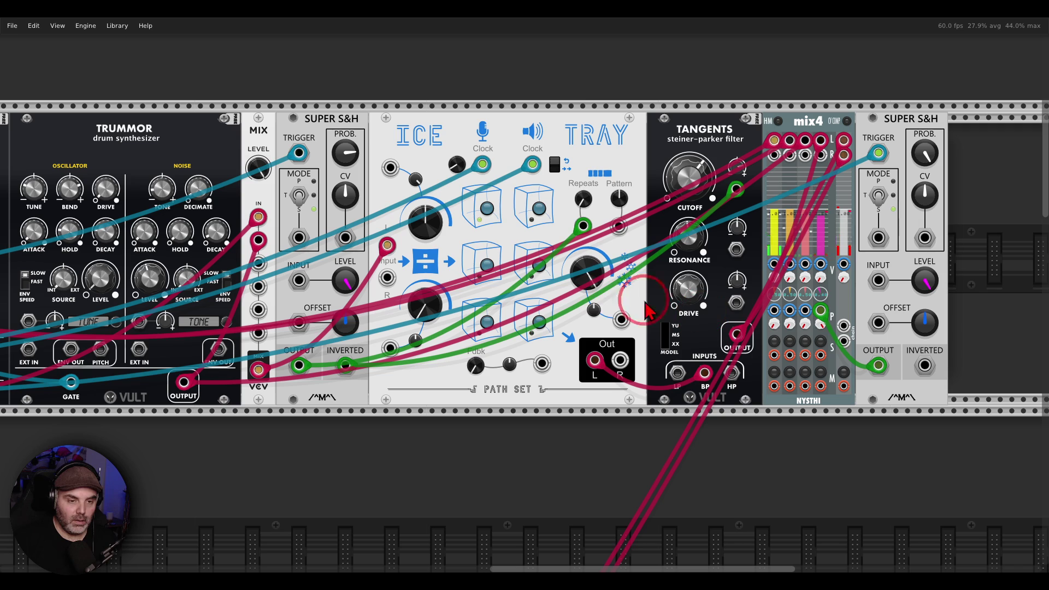
pyautogui.scroll(-1, 449, 264)
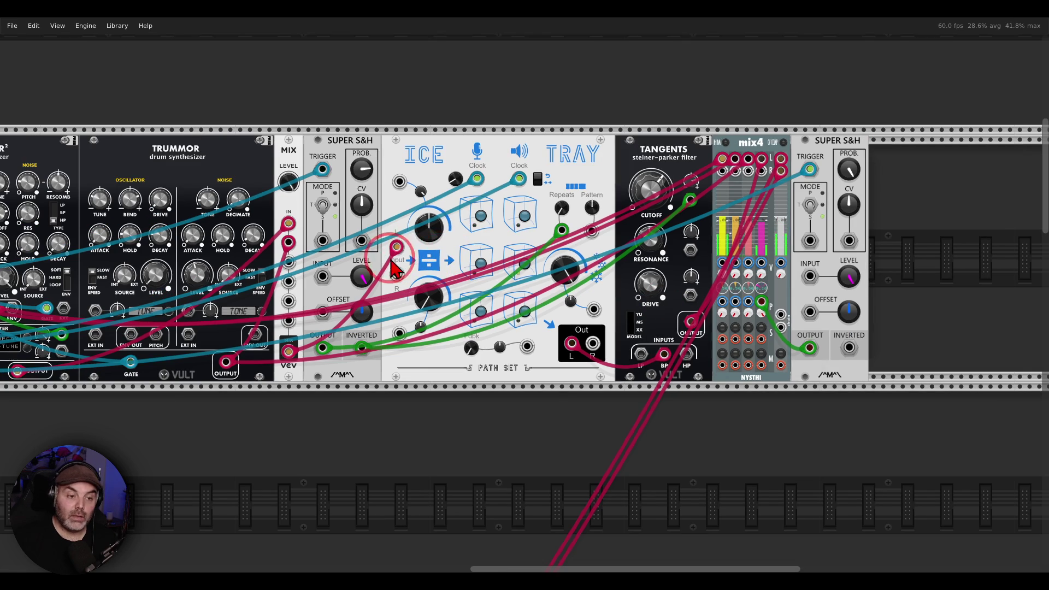
pyautogui.scroll(-1, 449, 263)
pyautogui.scroll(-1, 568, 246)
pyautogui.moveTo(566, 236); pyautogui.dragTo(591, 238)
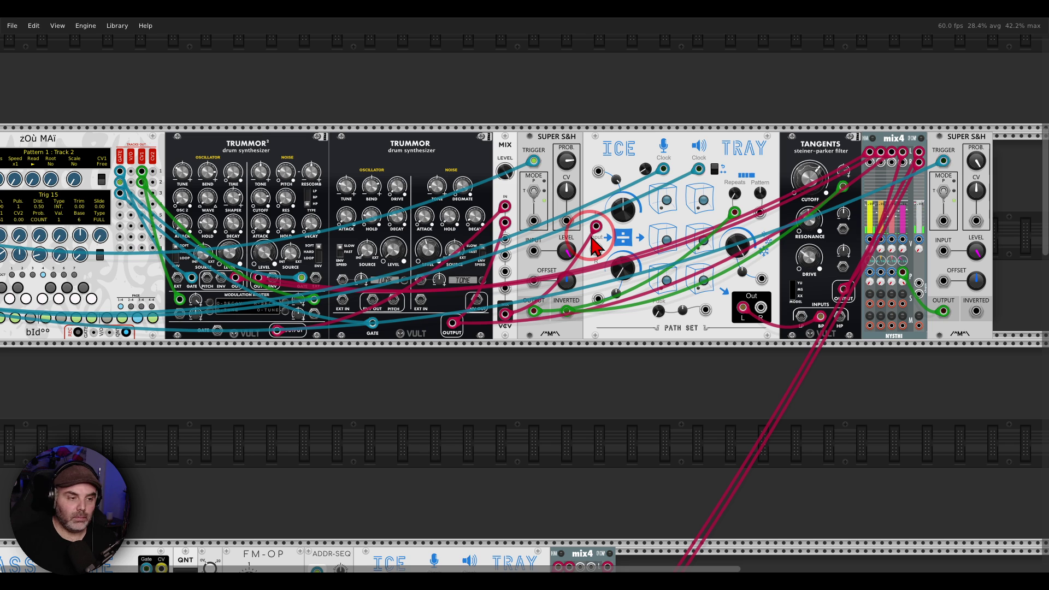
pyautogui.moveTo(590, 236); pyautogui.dragTo(629, 229)
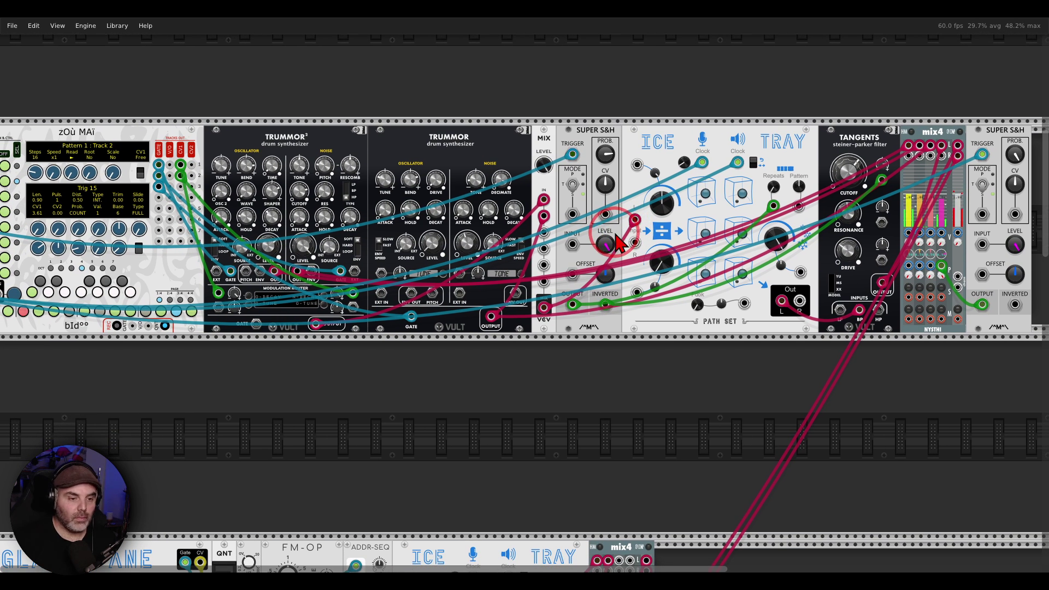